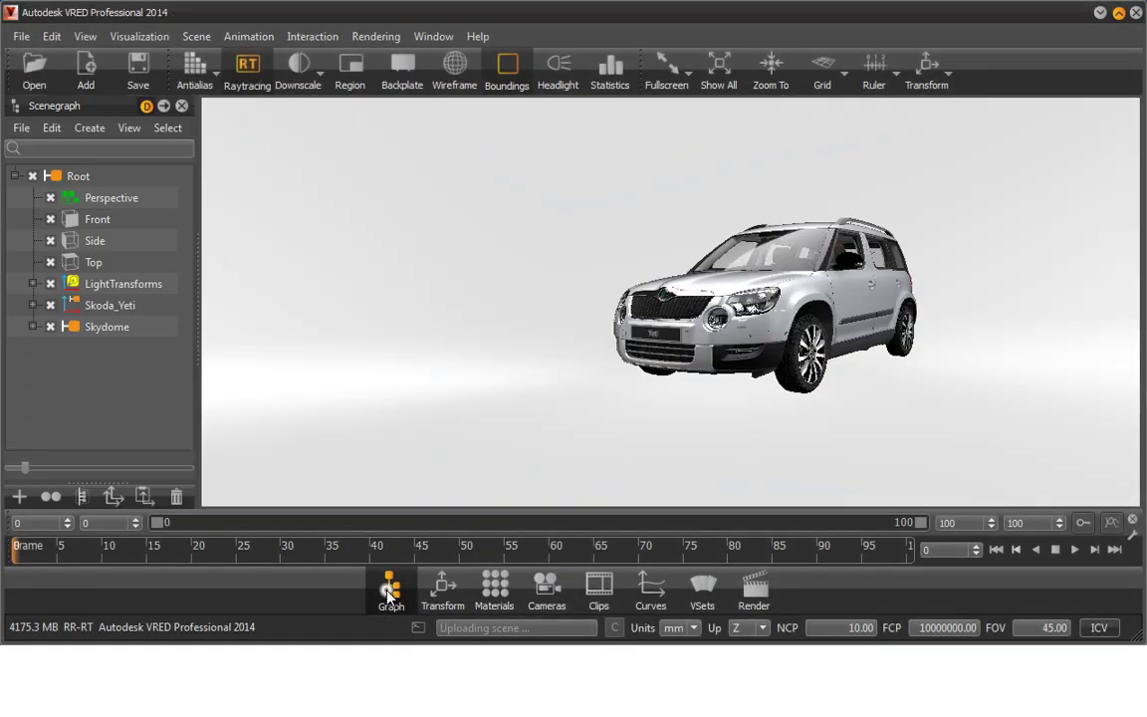
Expand Skoda_Yeti and Chassis in the Scenegraph and select the Door_Back tailgate.
left_click(33, 304)
left_click(50, 327)
scroll(54, 438, "right", 1)
left_click(121, 414)
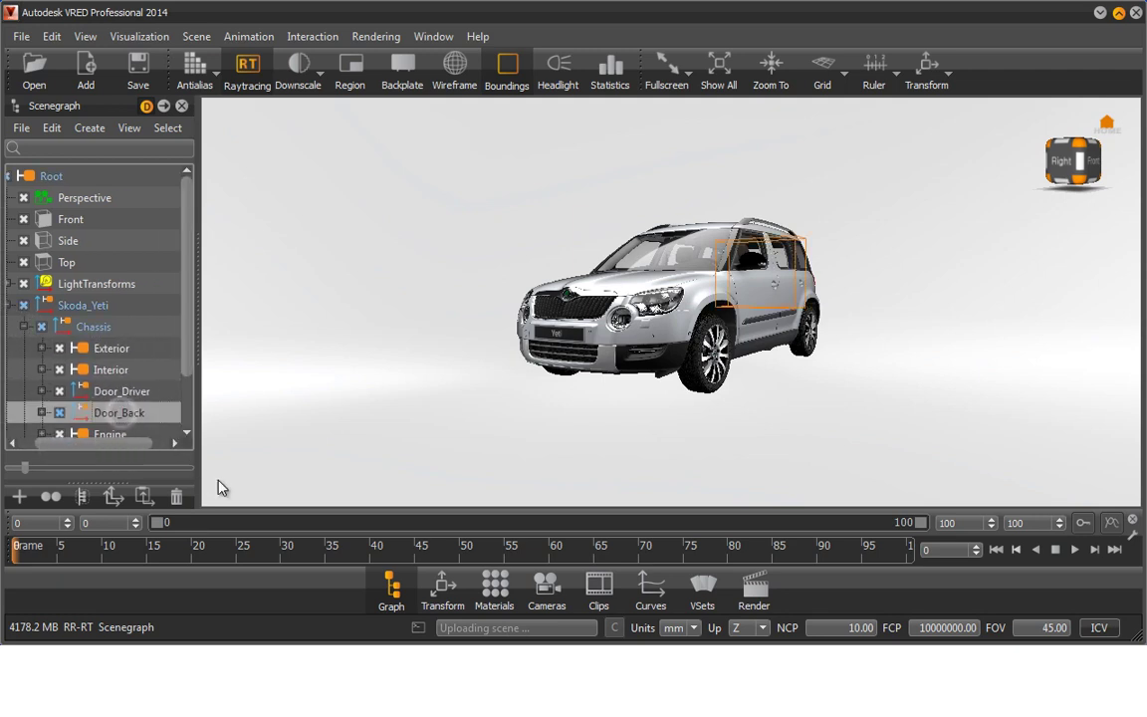
Close the Scenegraph, open the Curve Editor, and orbit to the car's rear.
left_click(392, 587)
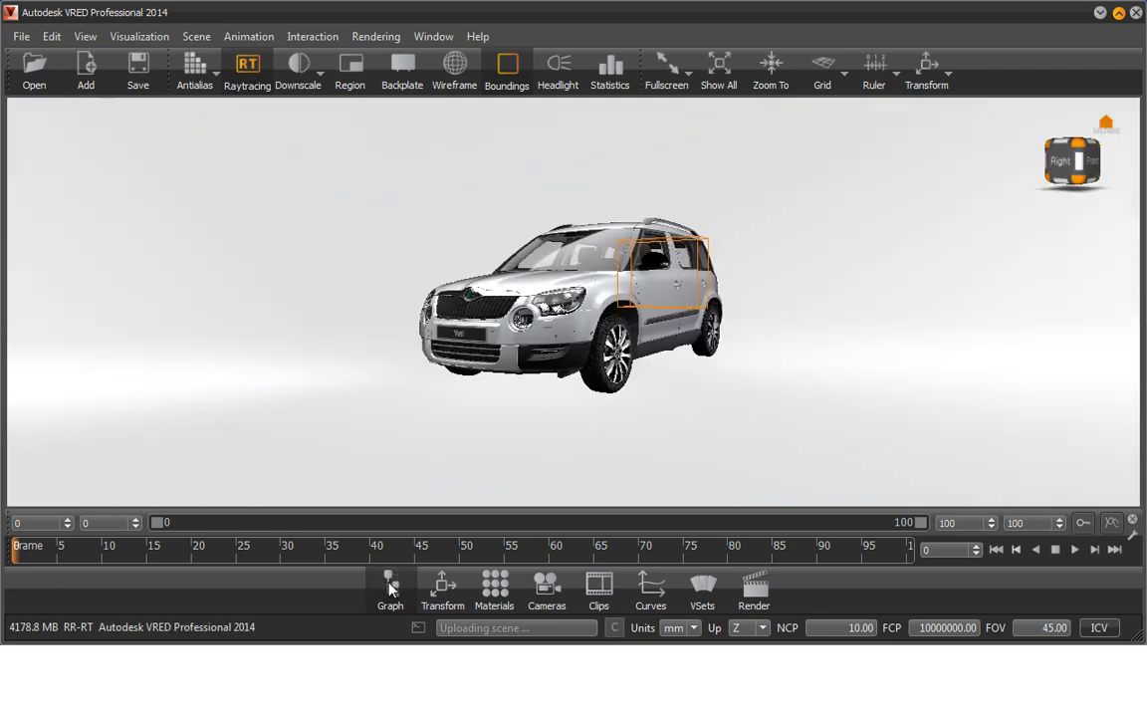
left_click(649, 587)
mouse_move(448, 360)
left_mouse_down()
mouse_move(368, 254)
mouse_move(396, 282)
mouse_move(247, 308)
mouse_move(279, 286)
mouse_move(249, 274)
mouse_move(336, 259)
mouse_move(358, 326)
mouse_move(334, 326)
left_mouse_up()
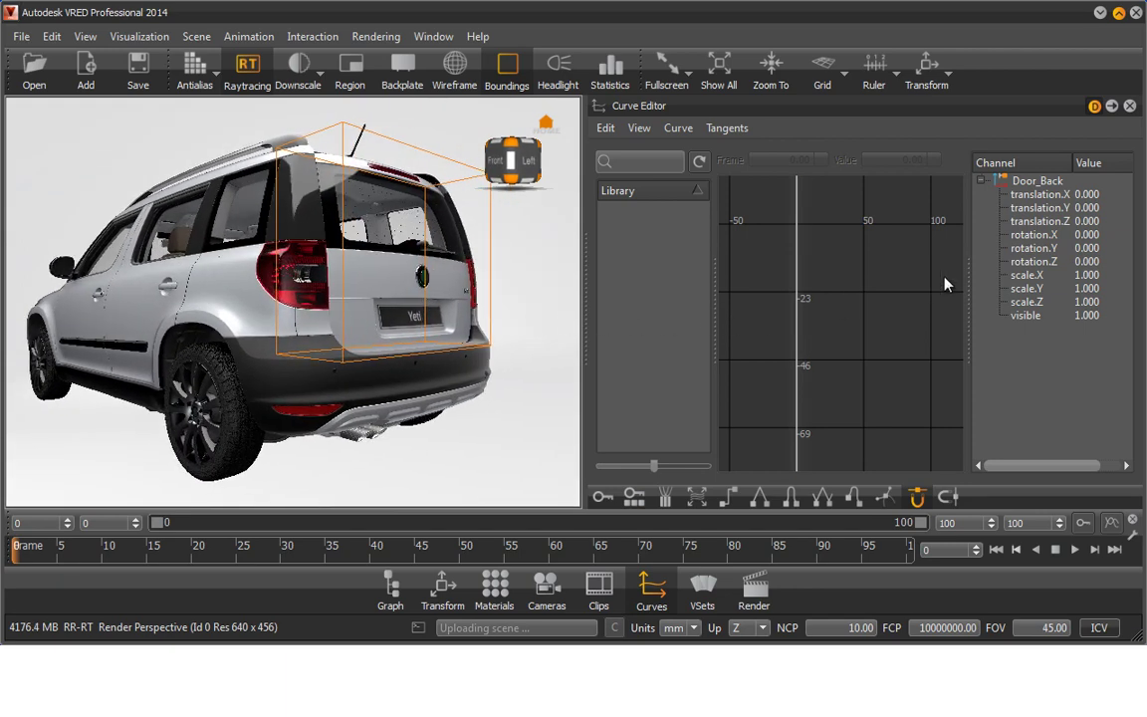
Key Door_Back's rotation.Y channel at frame 0 and at frame 70.
left_click(1032, 248)
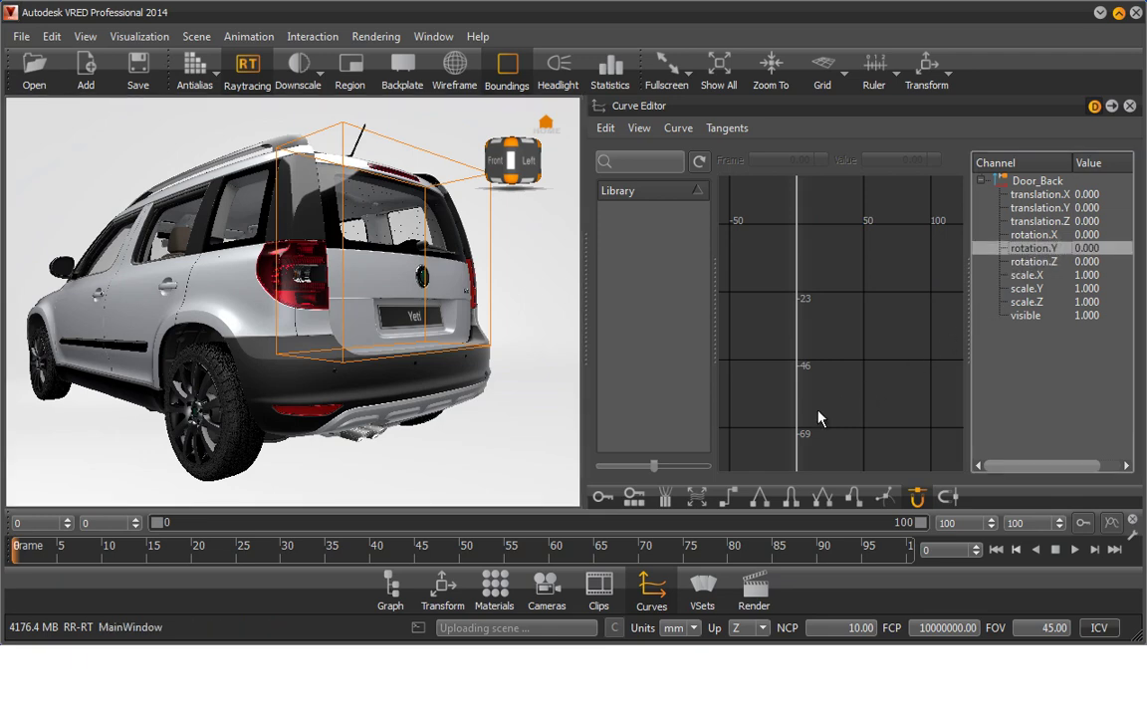
left_click(628, 499)
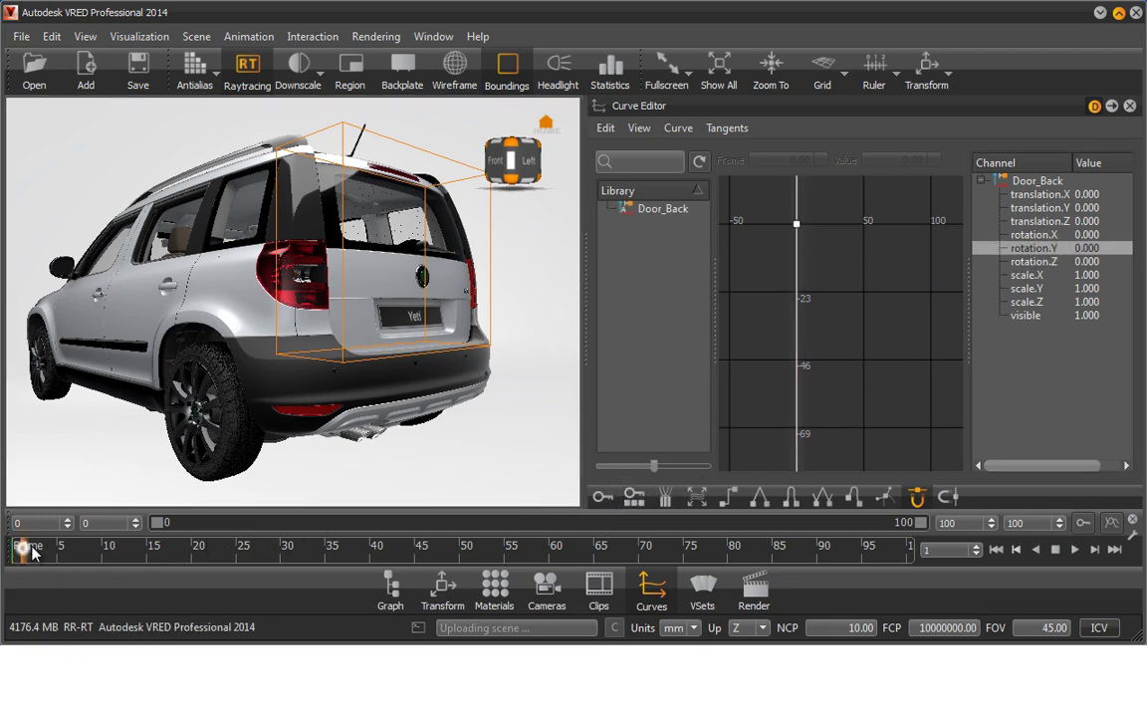
left_click_drag(28, 546, 642, 550)
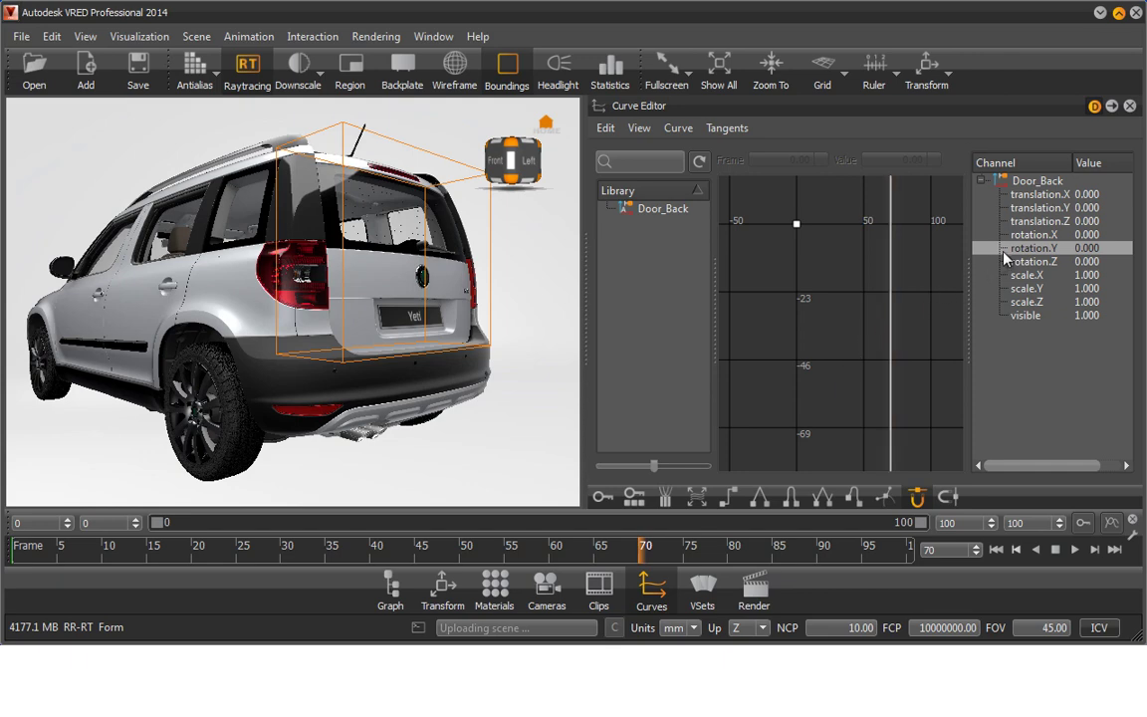
left_click(632, 508)
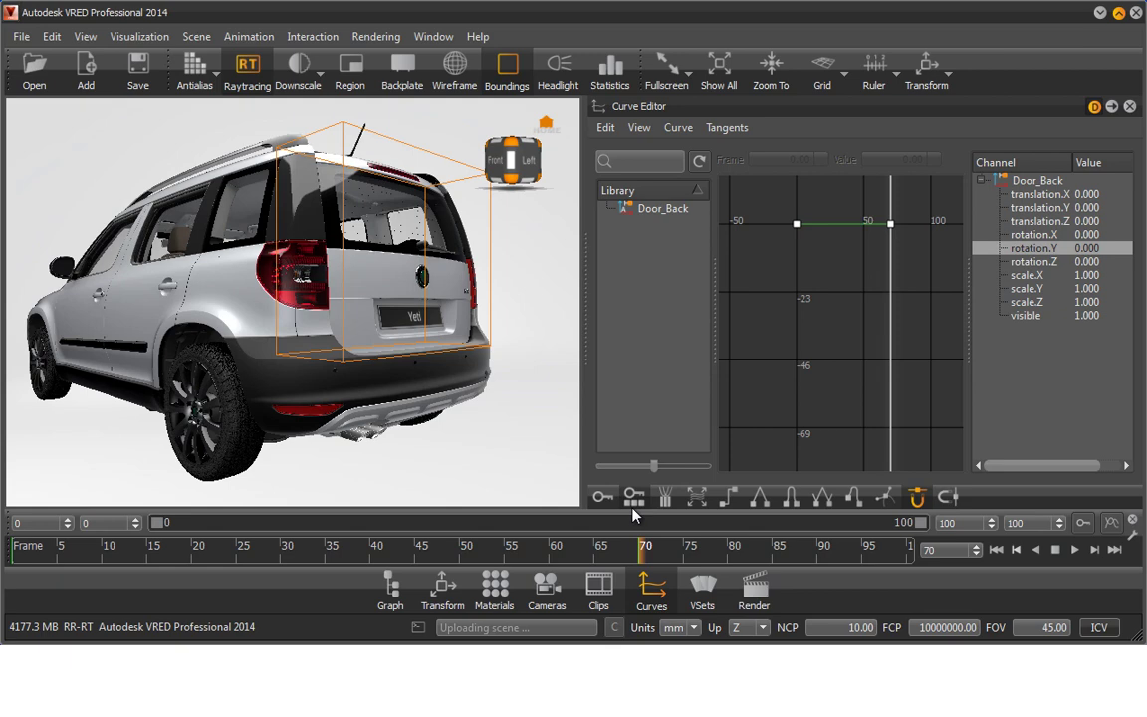
Set the frame-70 rotation.Y keyframe value to -70.
left_click(889, 225)
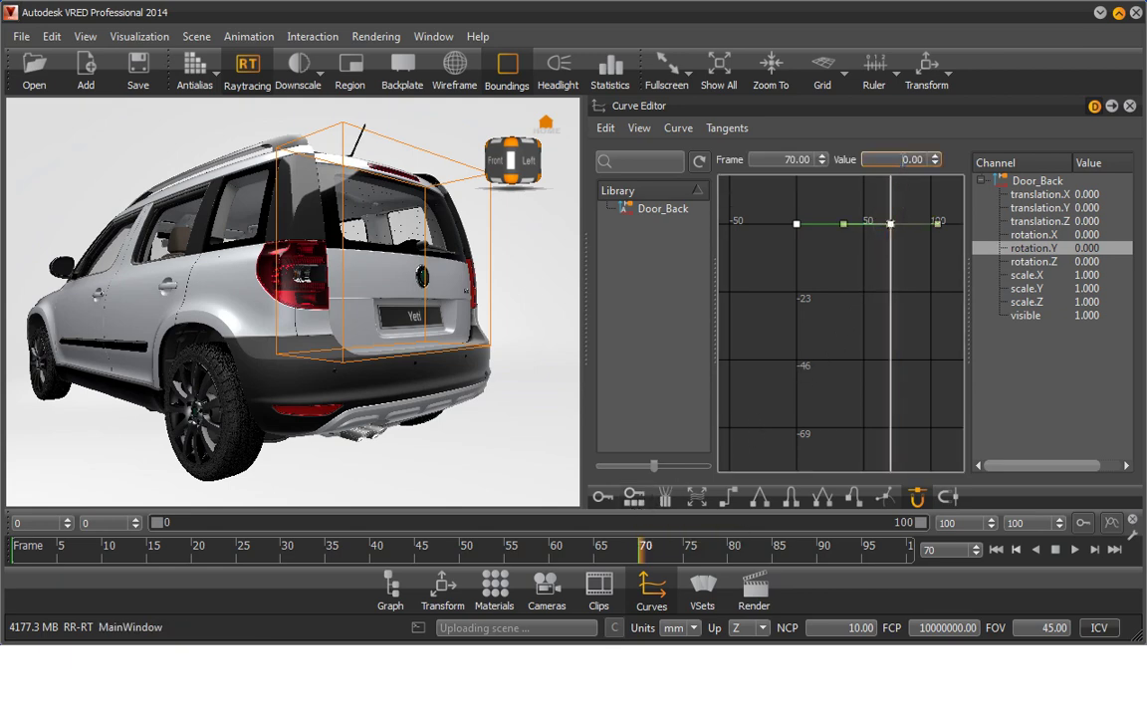
double_click(901, 159)
key("BackSpace")
type("-70")
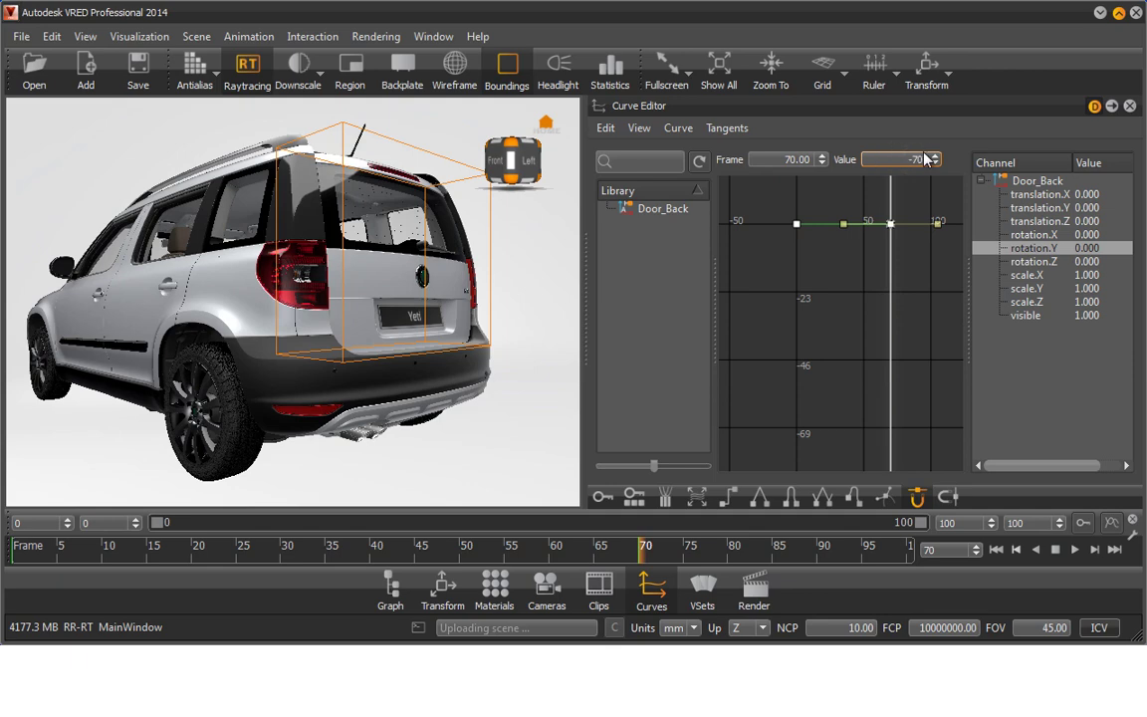
key("Return")
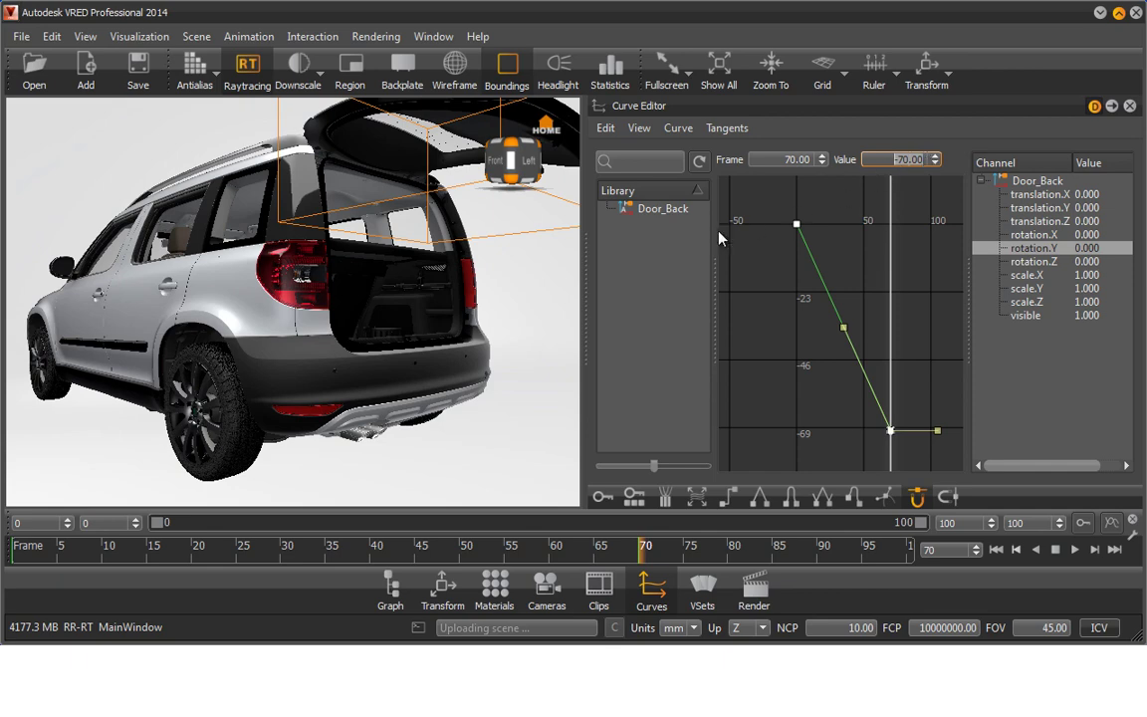
Orbit closer and play the tailgate opening animation from the start, then pause.
mouse_move(406, 273)
left_mouse_down()
mouse_move(348, 391)
mouse_move(310, 305)
mouse_move(375, 339)
left_mouse_up()
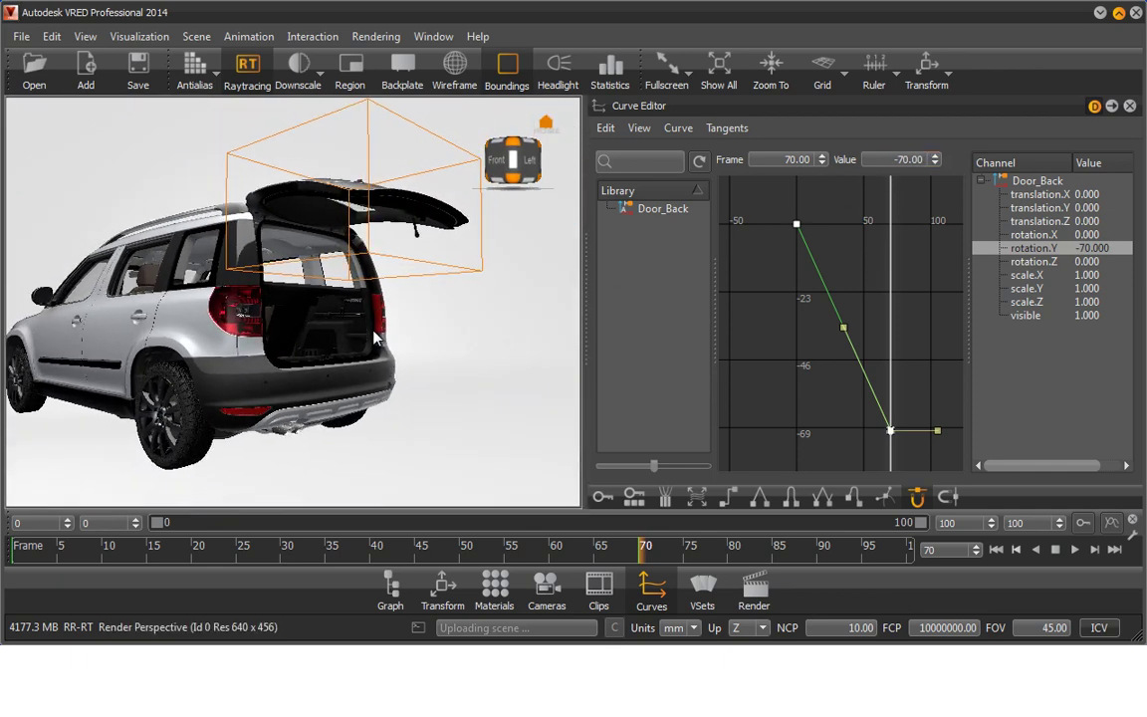
left_click(995, 551)
left_click(1075, 549)
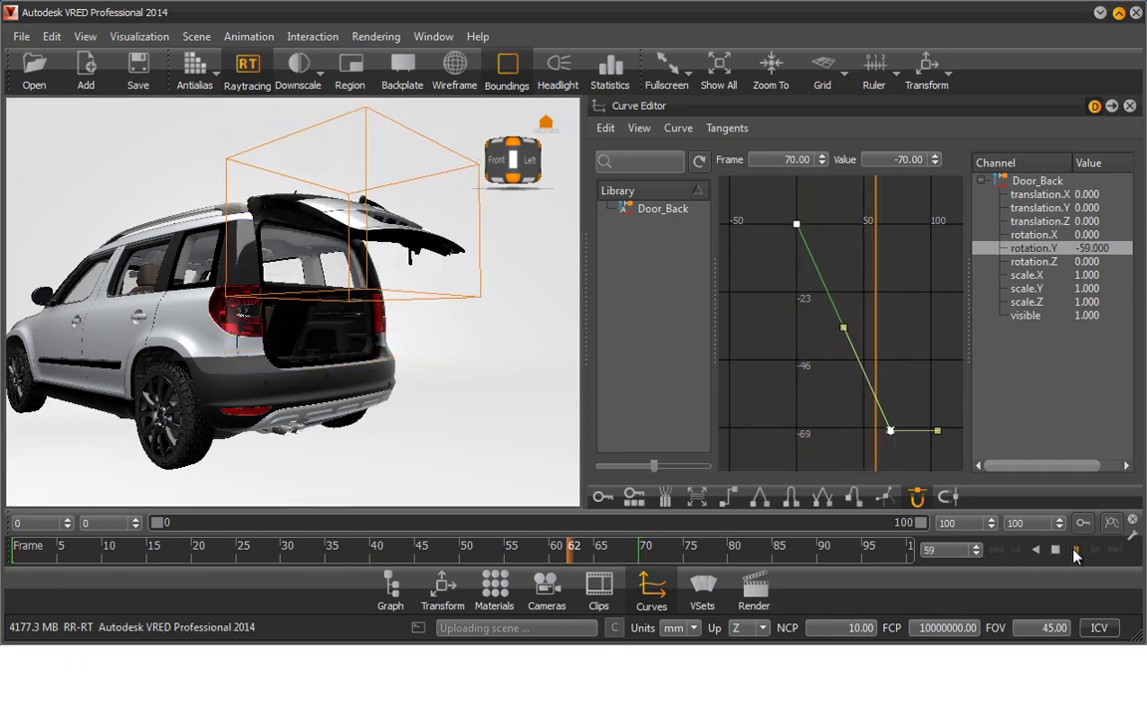
left_click(1075, 550)
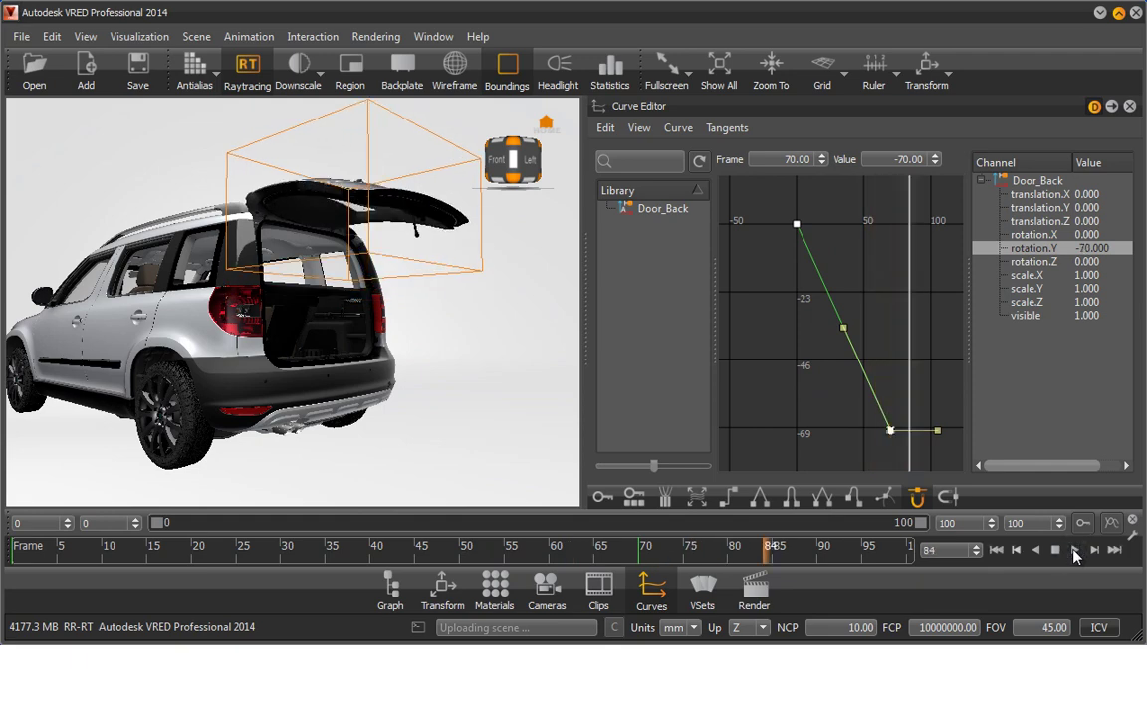
Frame the rotation.Y curve and level the tangents of the frame-0 and frame-70 keys.
left_click(843, 376)
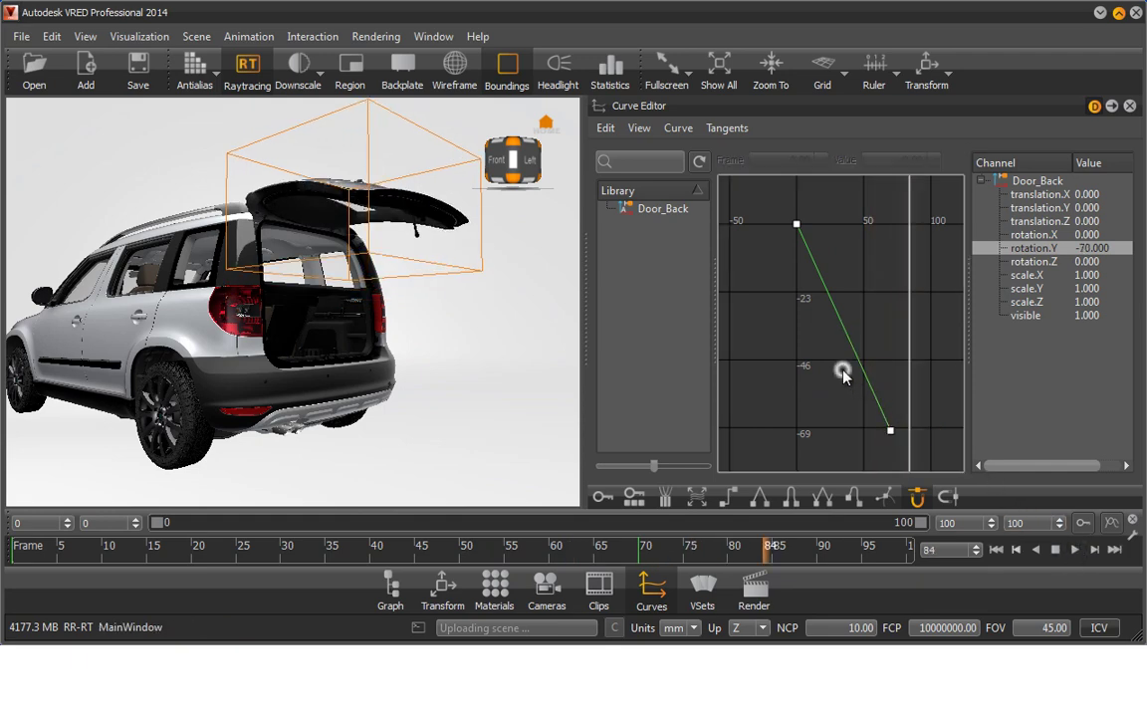
key("f")
scroll(843, 376, "down", 1)
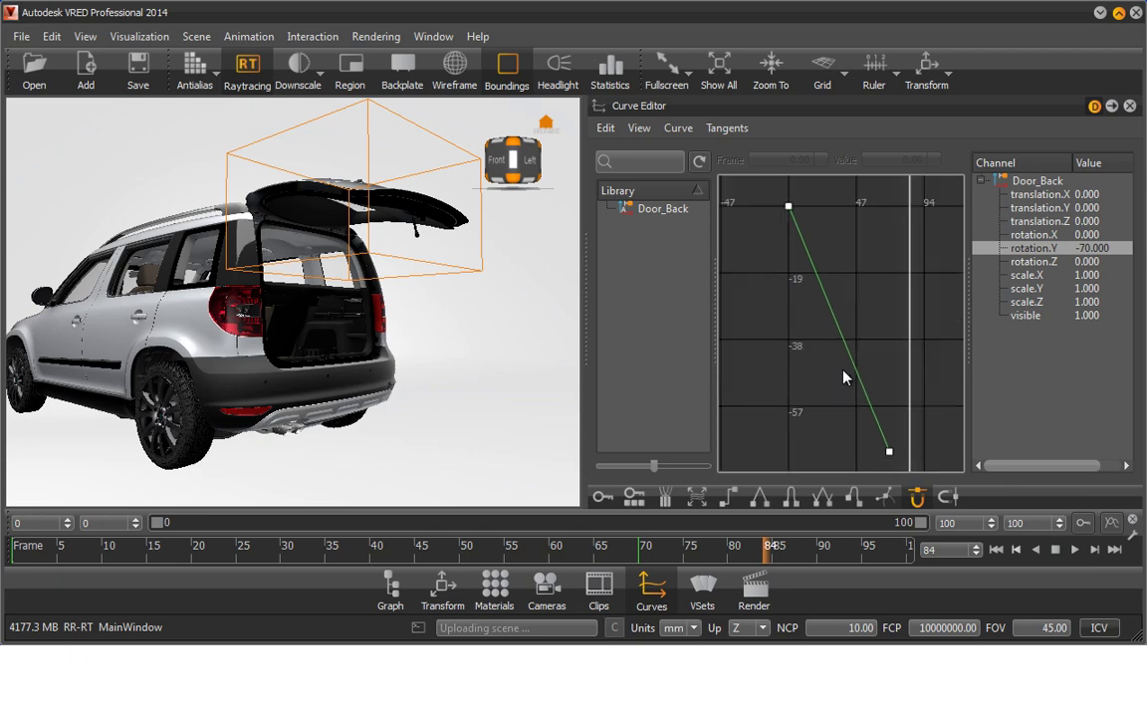
left_click(789, 206)
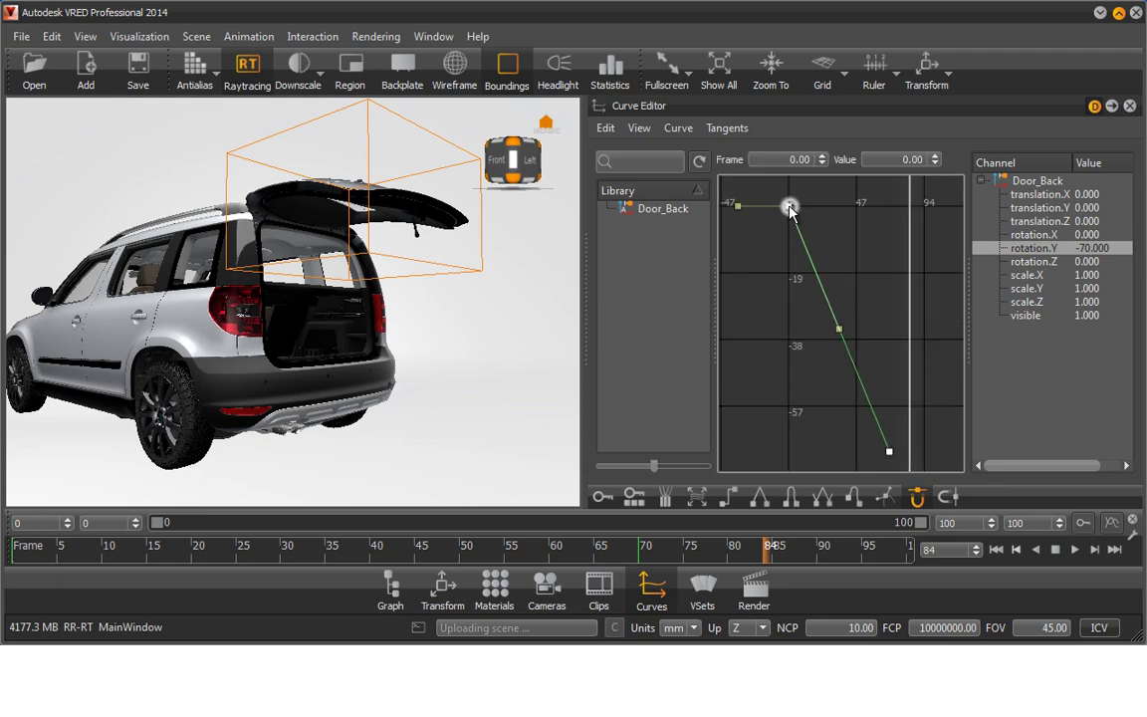
left_click_drag(738, 206, 734, 195)
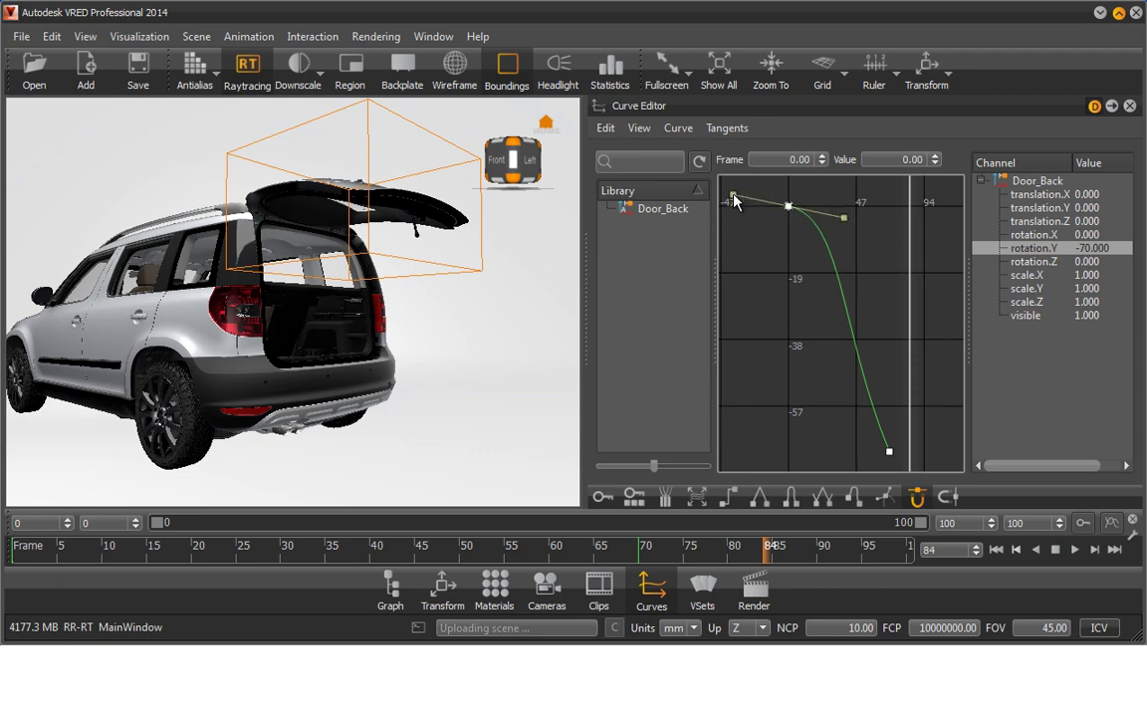
left_click(889, 451)
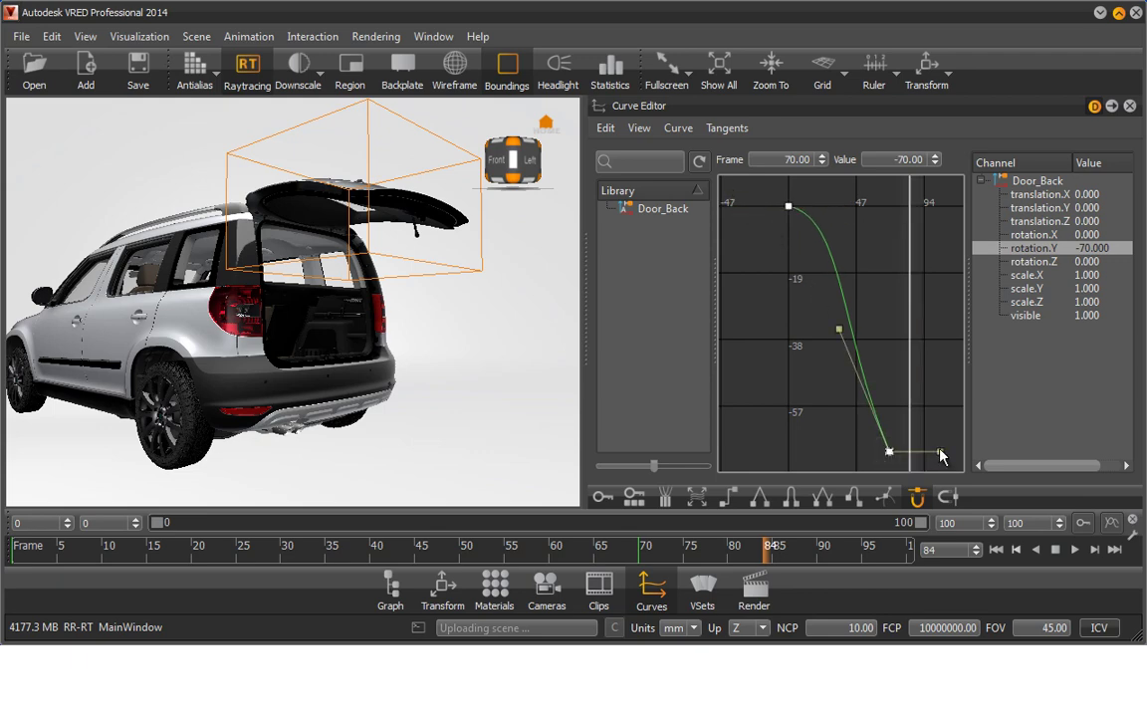
mouse_move(940, 456)
left_mouse_down()
mouse_move(940, 430)
mouse_move(940, 456)
mouse_move(959, 458)
left_mouse_up()
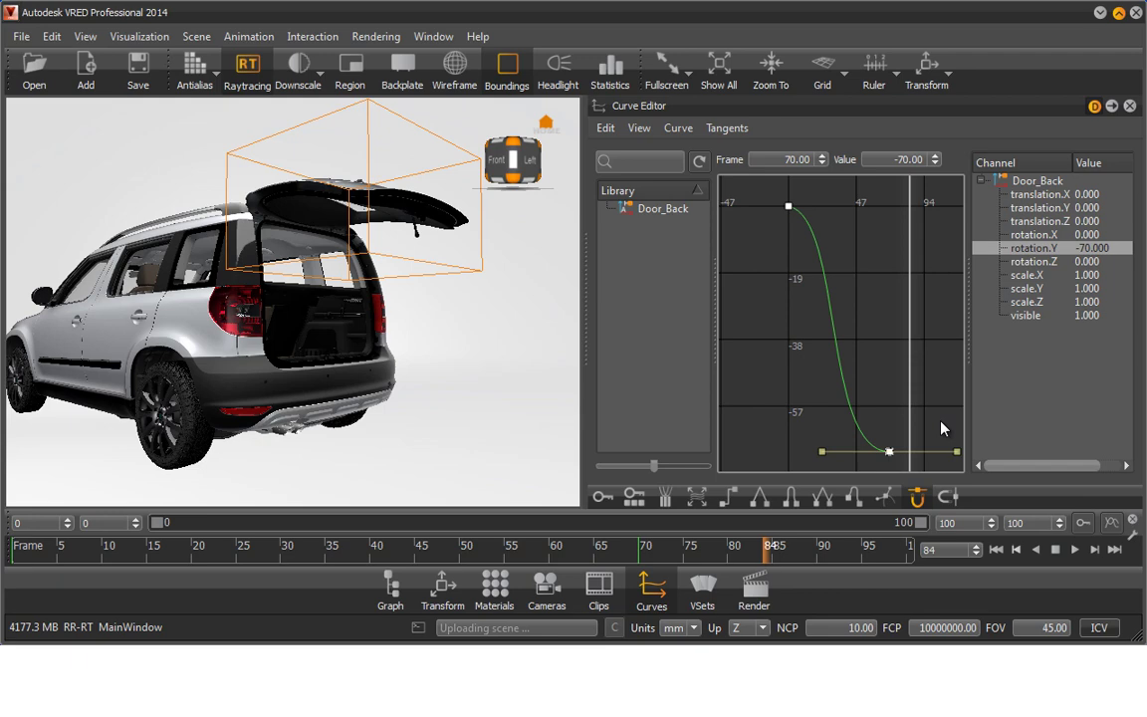
Replay the eased tailgate opening from frame 0.
left_click(994, 550)
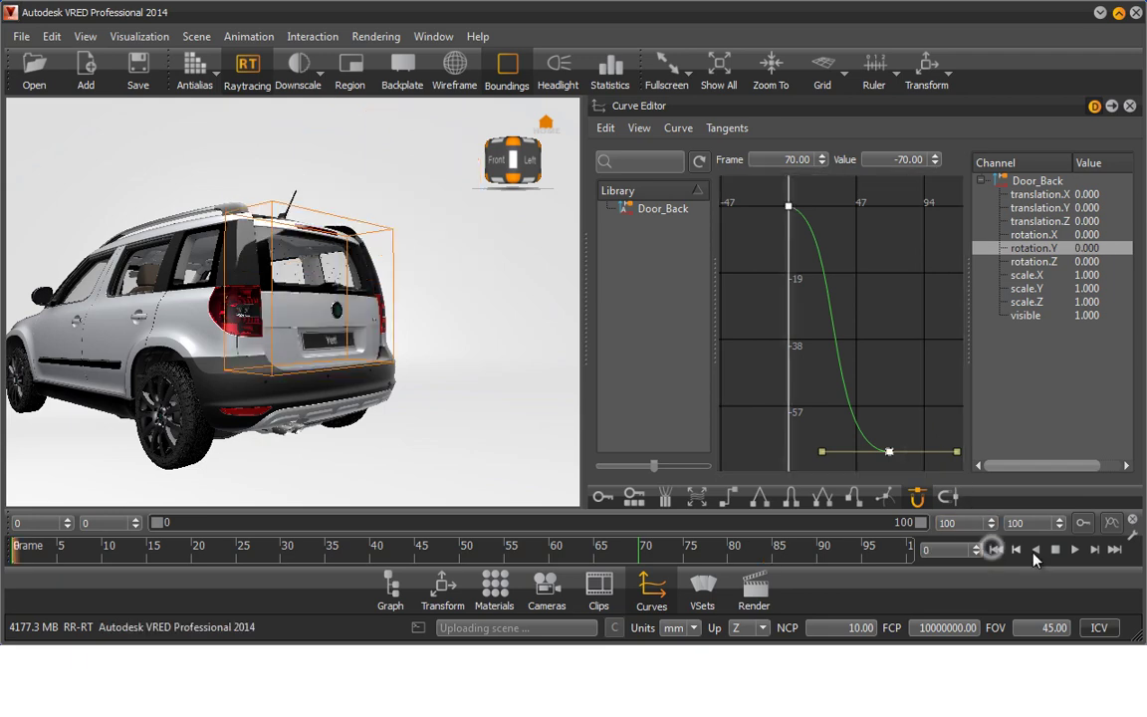
left_click(1074, 550)
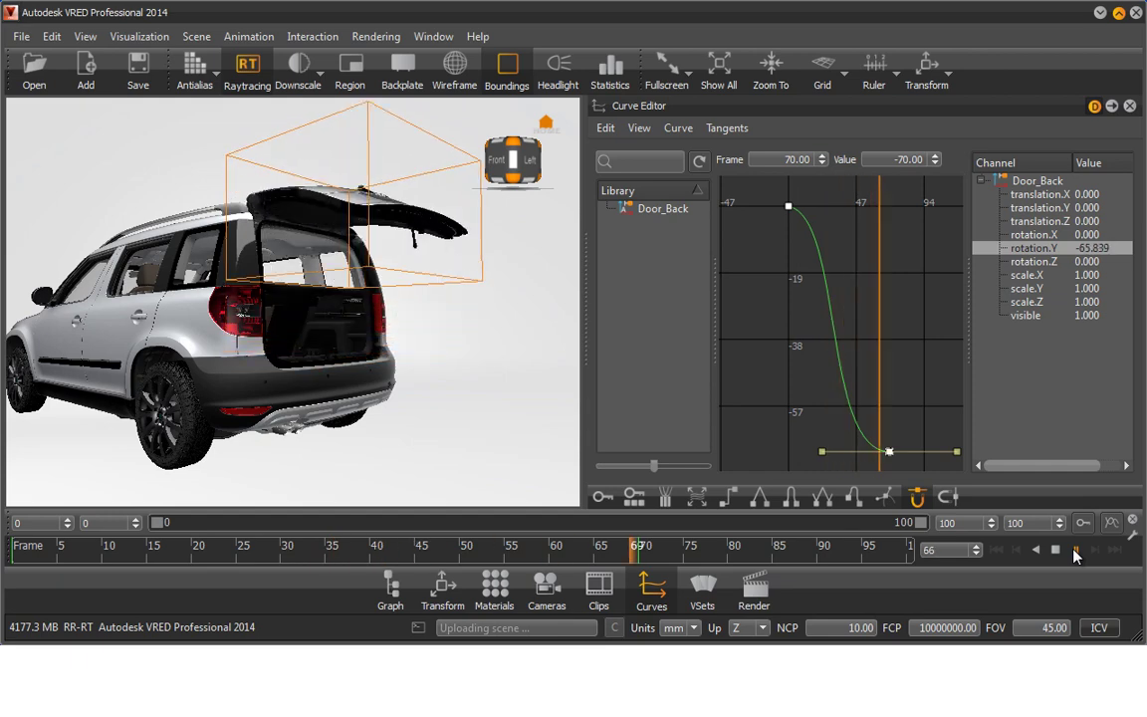
left_click(1073, 550)
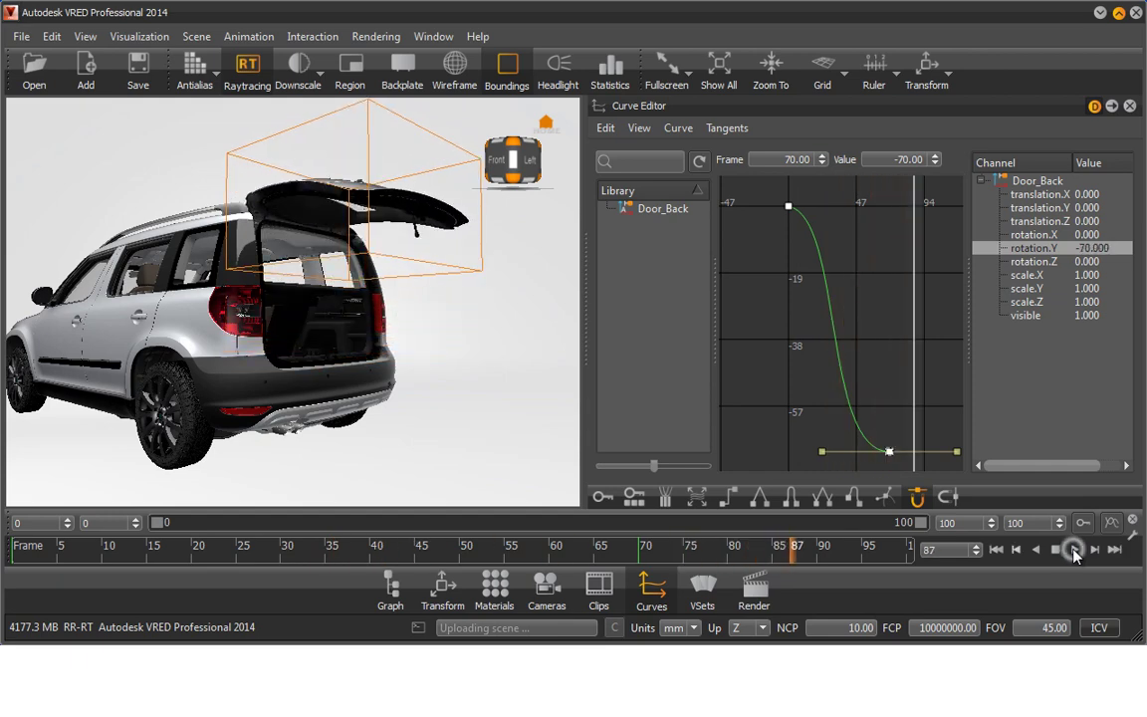
Lengthen the frame-70 key's tangent, flatten the frame-0 tangent, and replay.
left_click(997, 550)
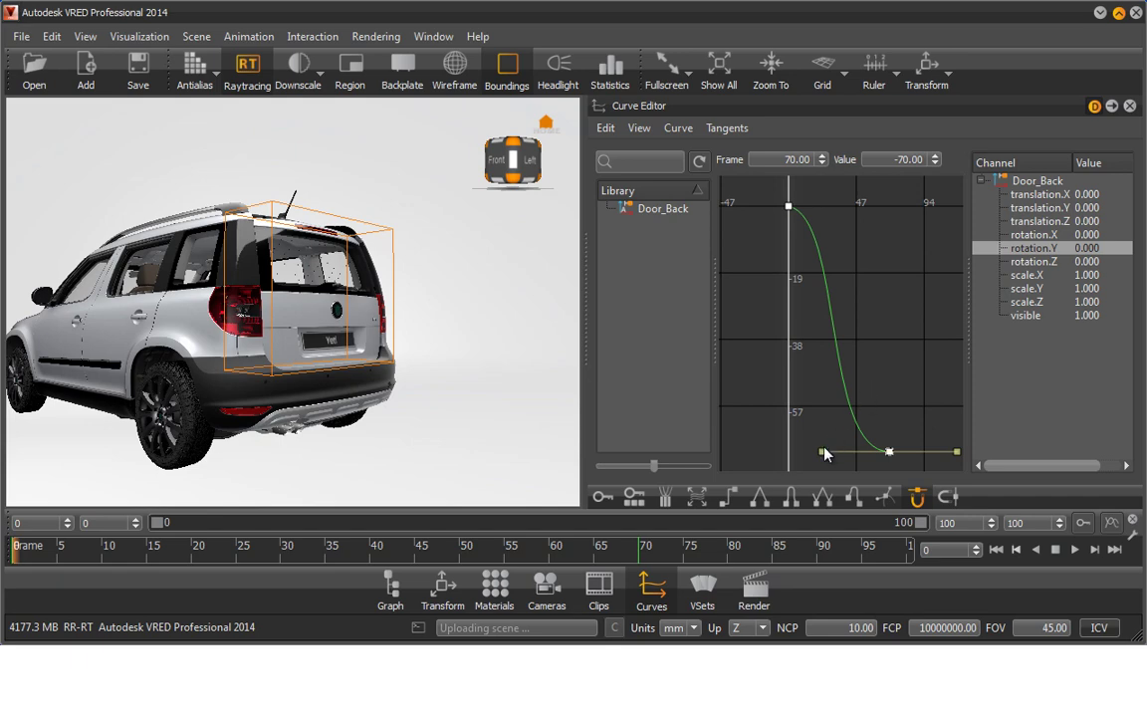
left_click_drag(822, 452, 754, 454)
left_click(789, 208)
left_click_drag(845, 216, 880, 206)
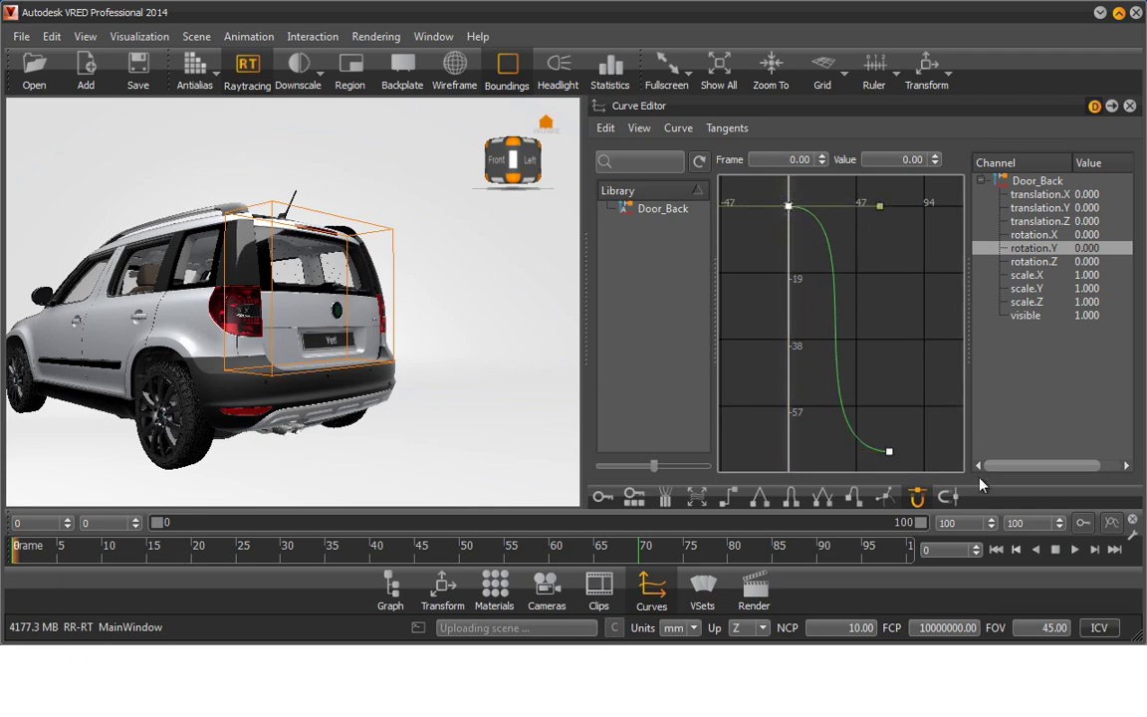
left_click(1075, 550)
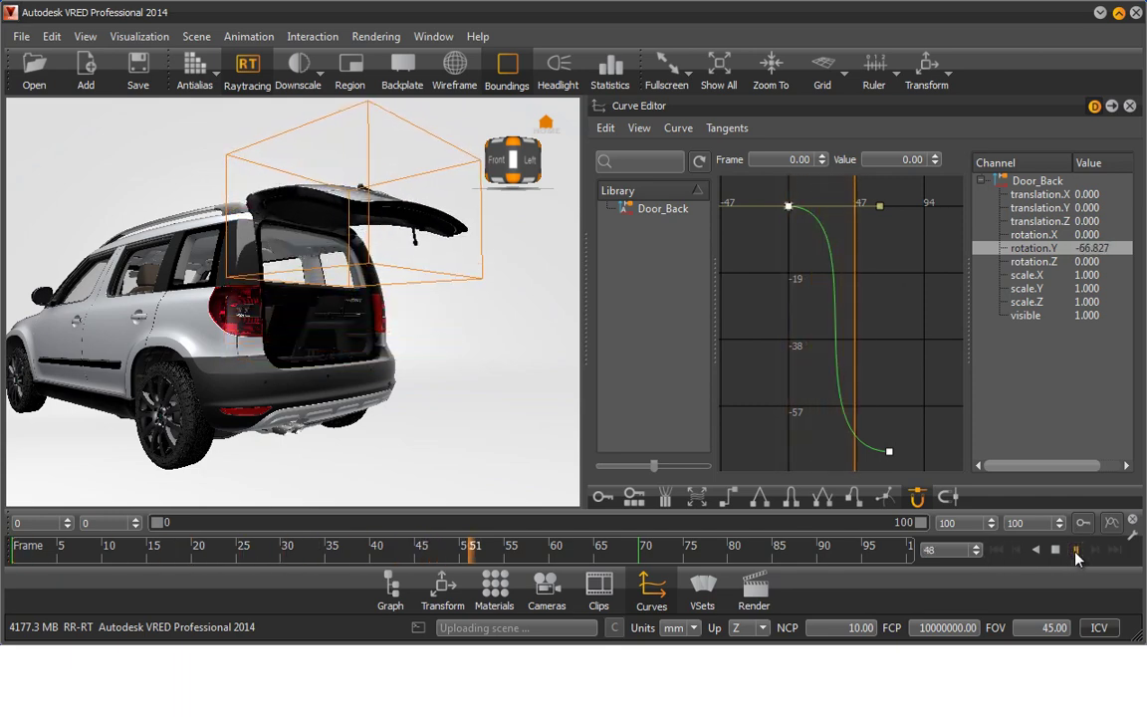
left_click(1074, 551)
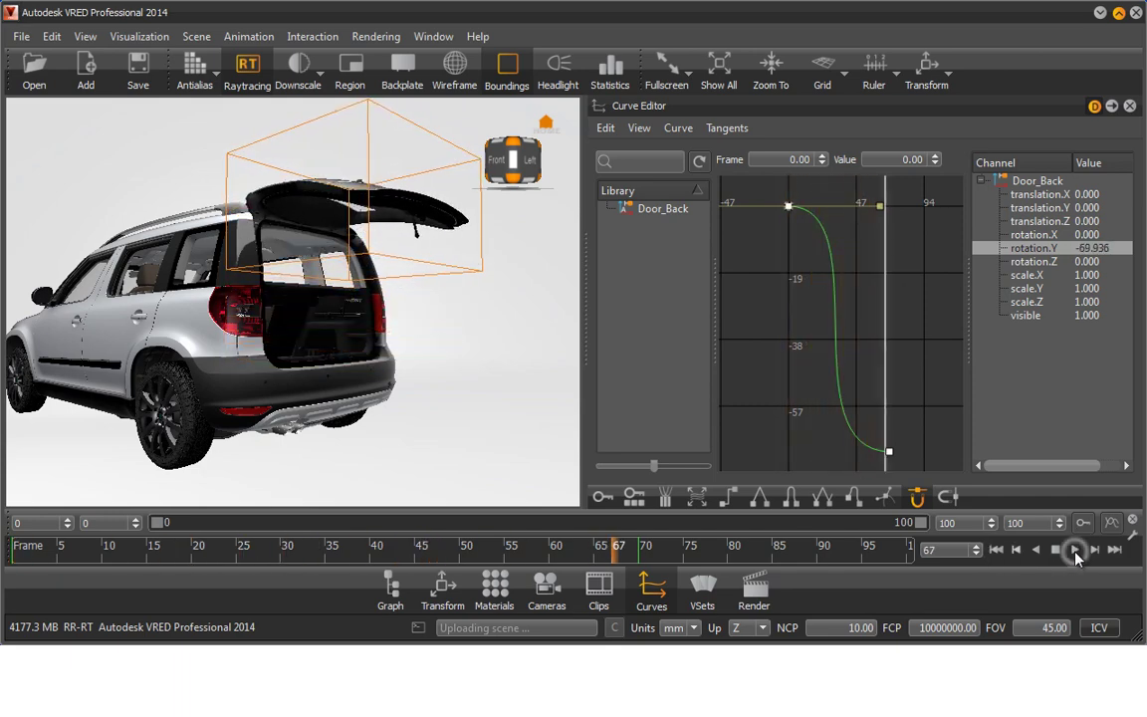
Give both rotation.Y keys constant tangents and replay the snapping tailgate.
left_click(995, 550)
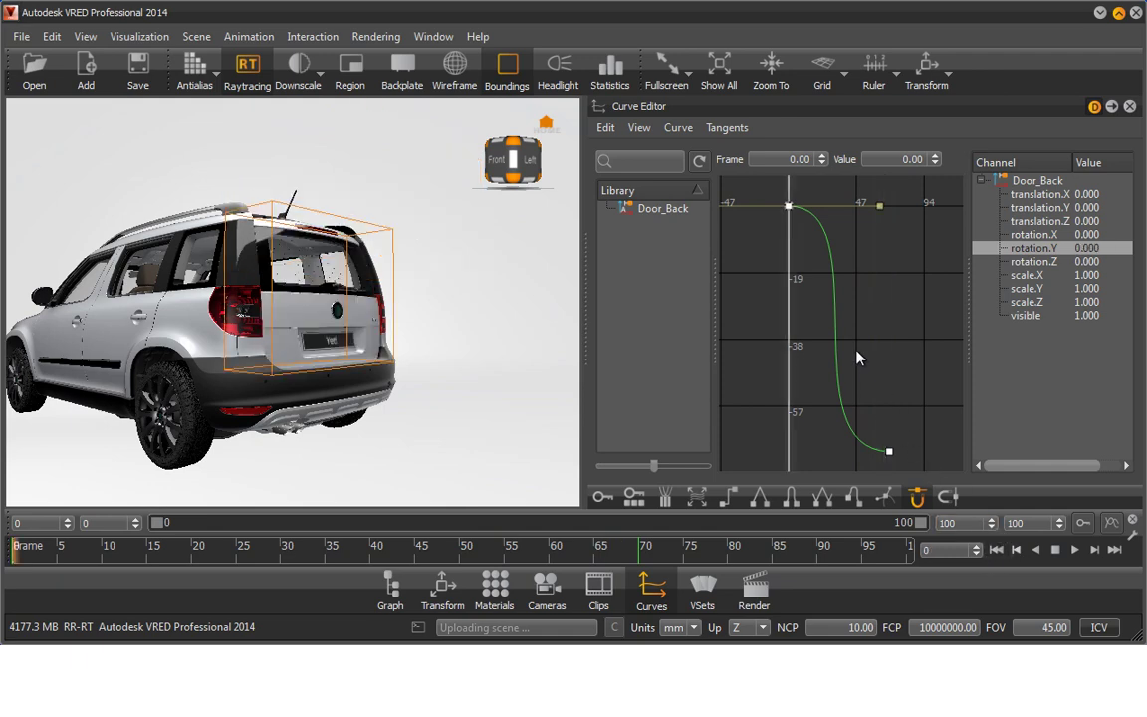
mouse_move(767, 182)
left_mouse_down()
mouse_move(839, 416)
mouse_move(896, 460)
left_mouse_up()
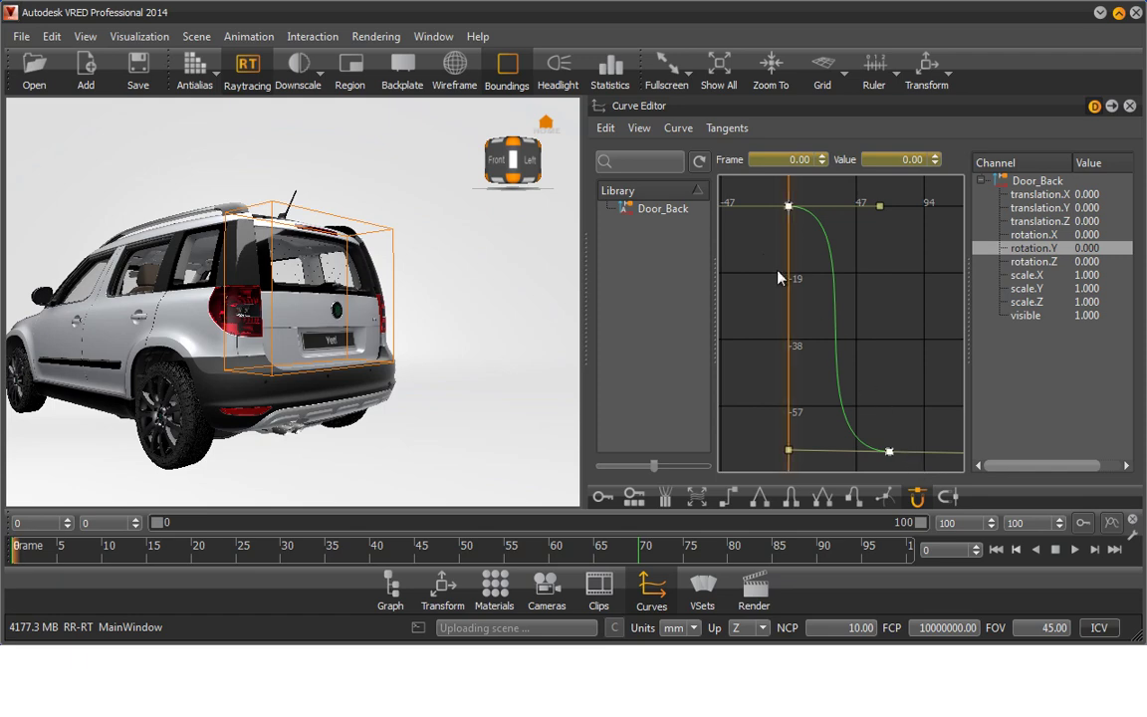
left_click(720, 136)
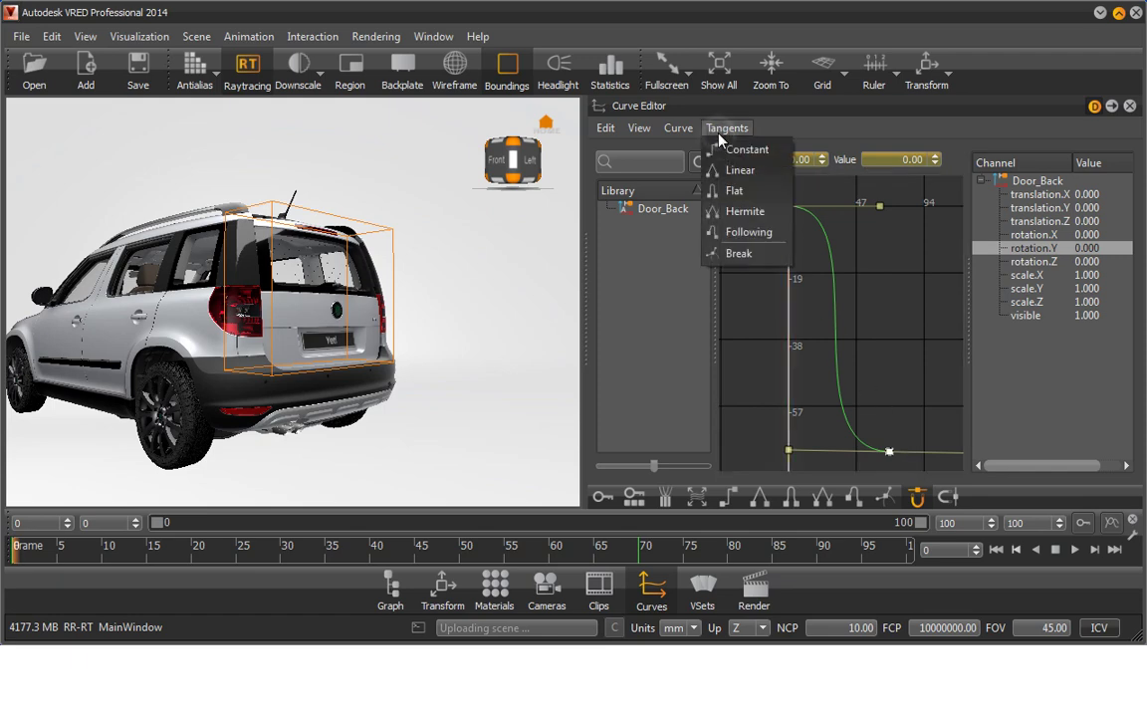
left_click(723, 149)
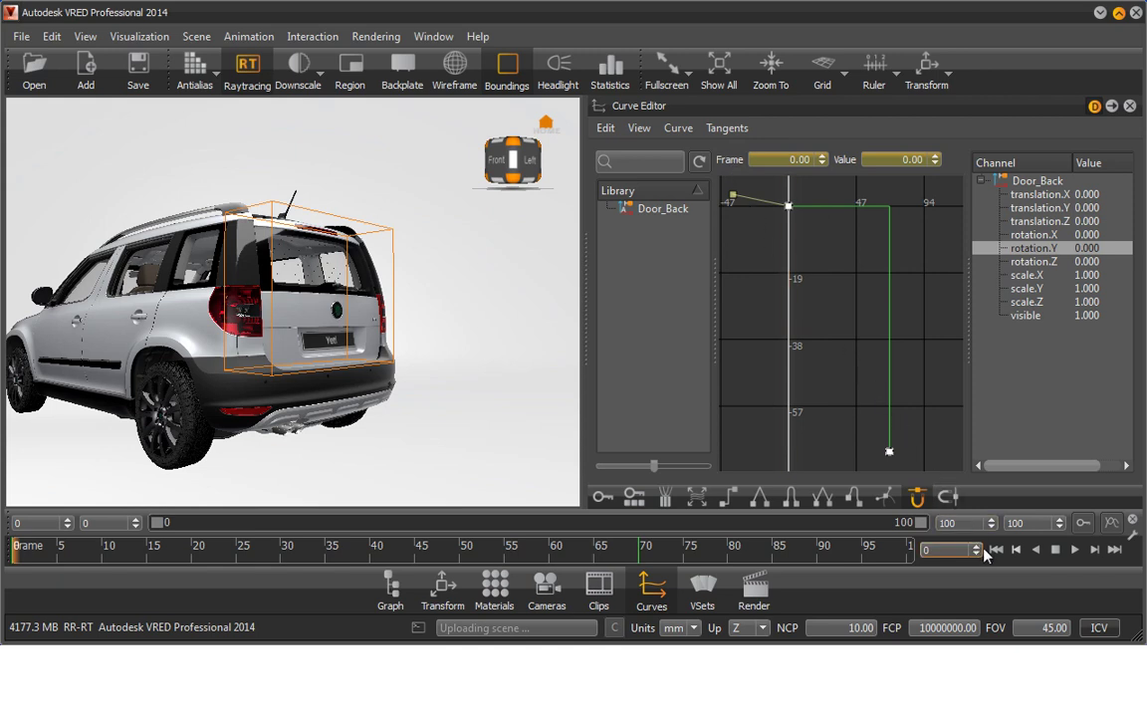
left_click(1075, 550)
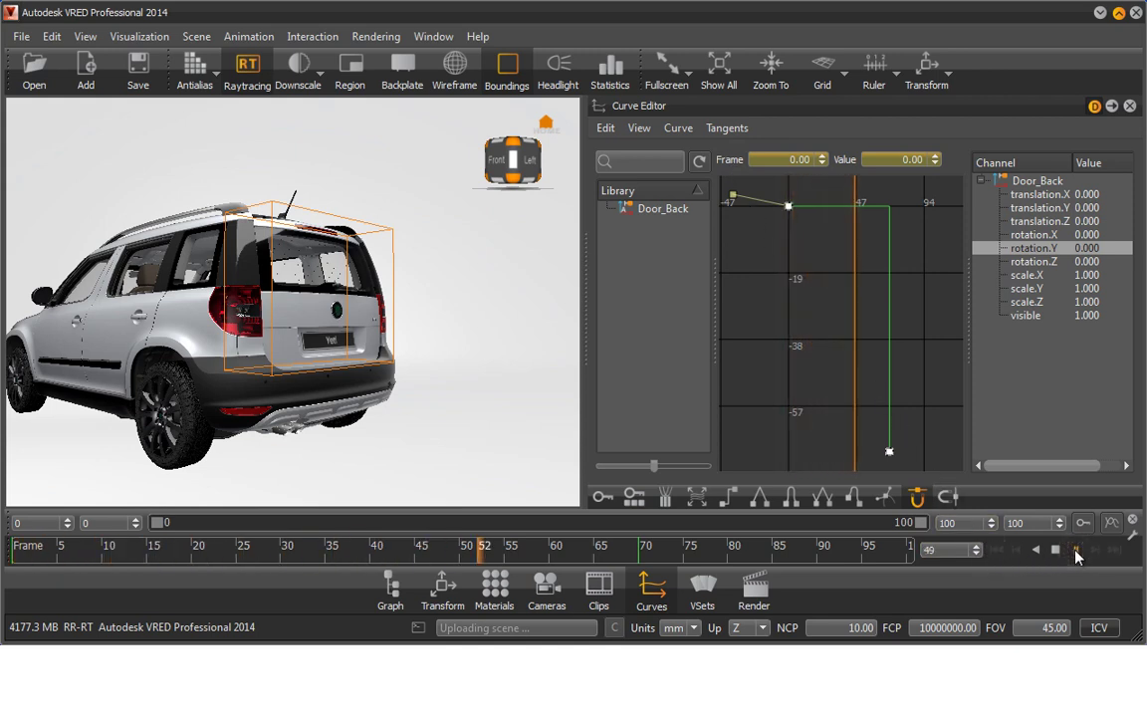
left_click(1075, 549)
Switch the rotation.Y keys to flat tangents and replay the smooth opening.
left_click(996, 549)
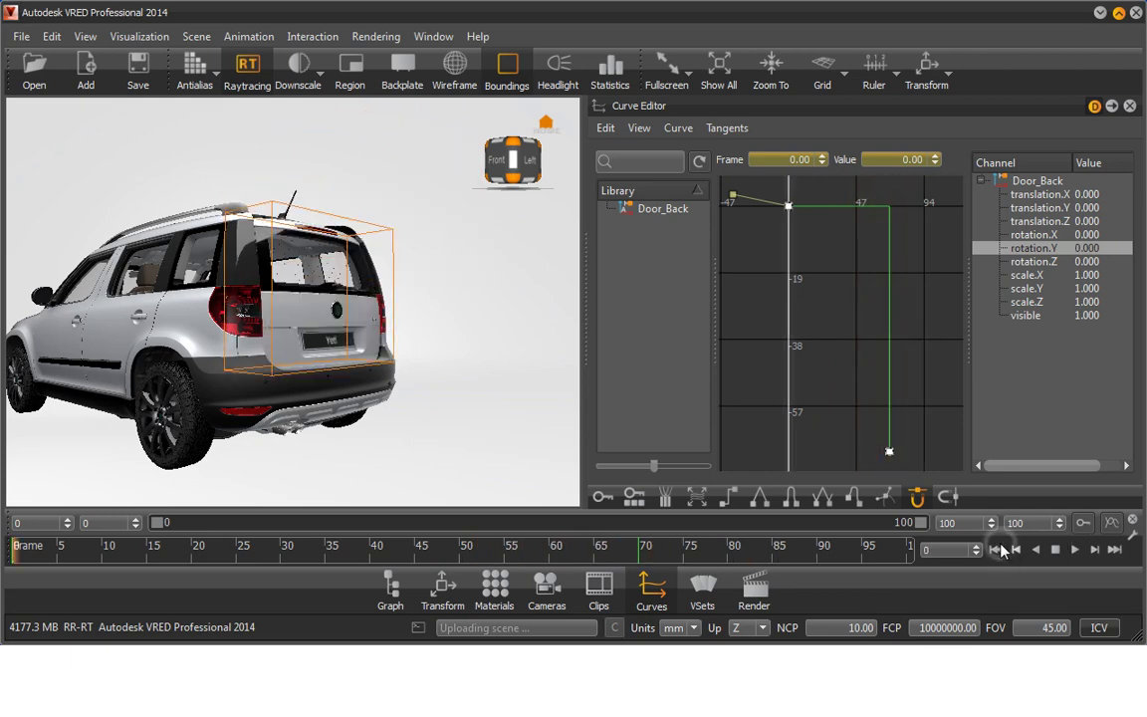
left_click_drag(926, 459, 770, 227)
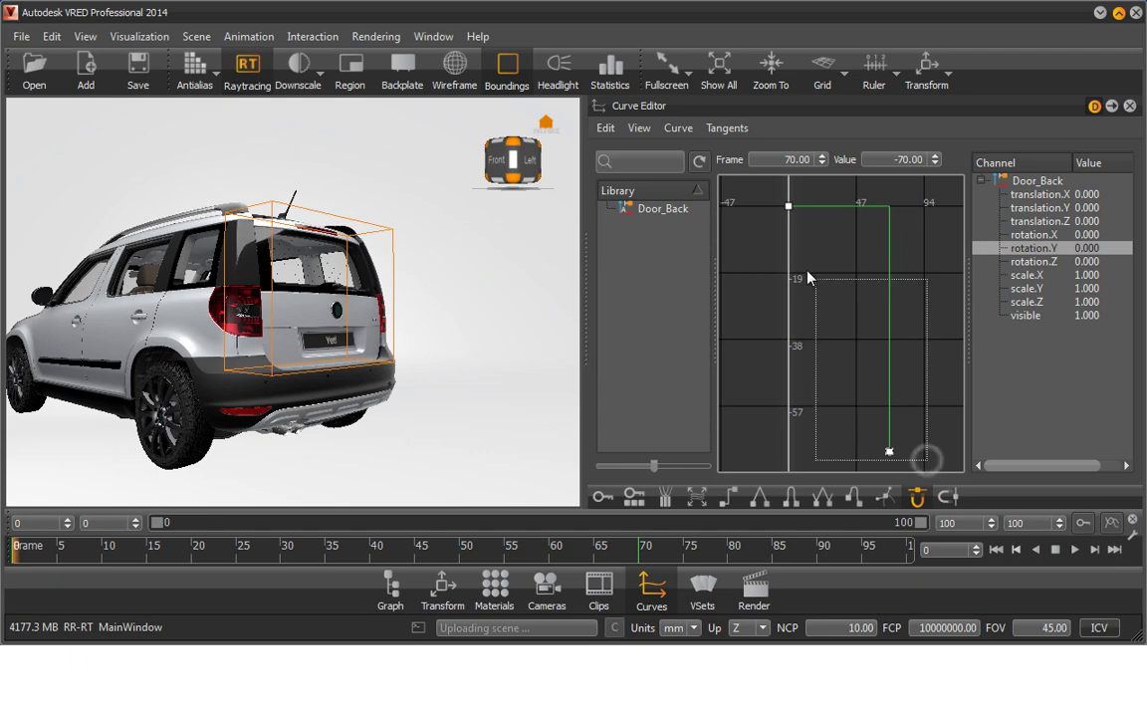
left_click(789, 206)
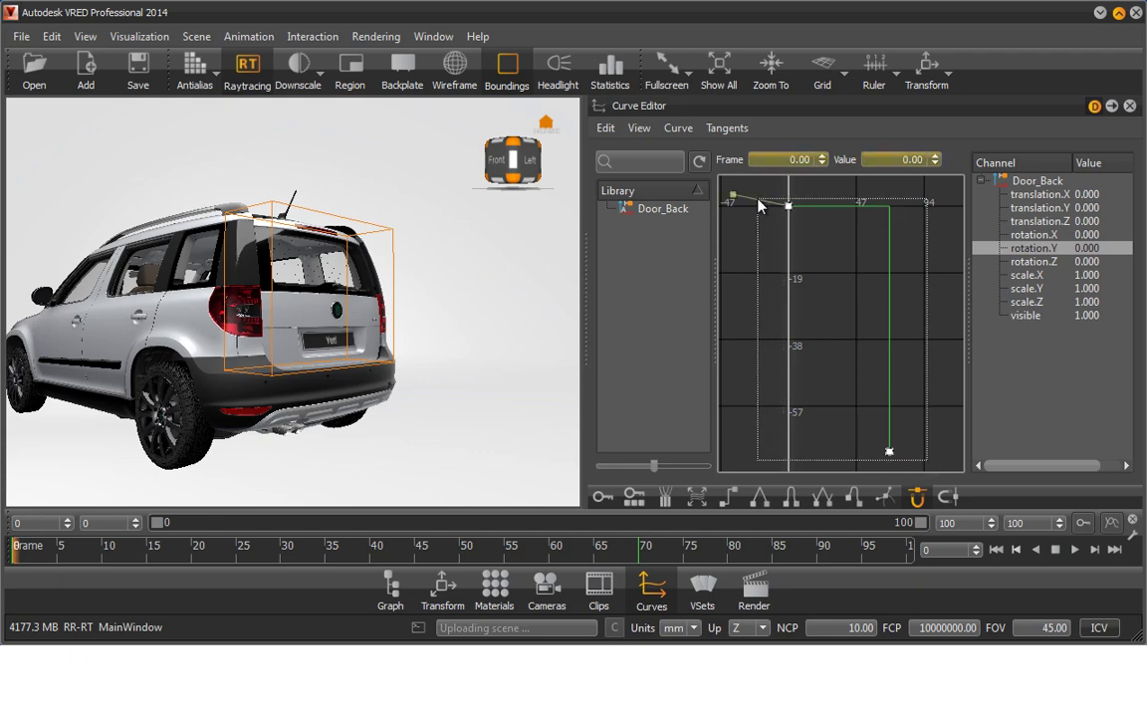
left_click(728, 130)
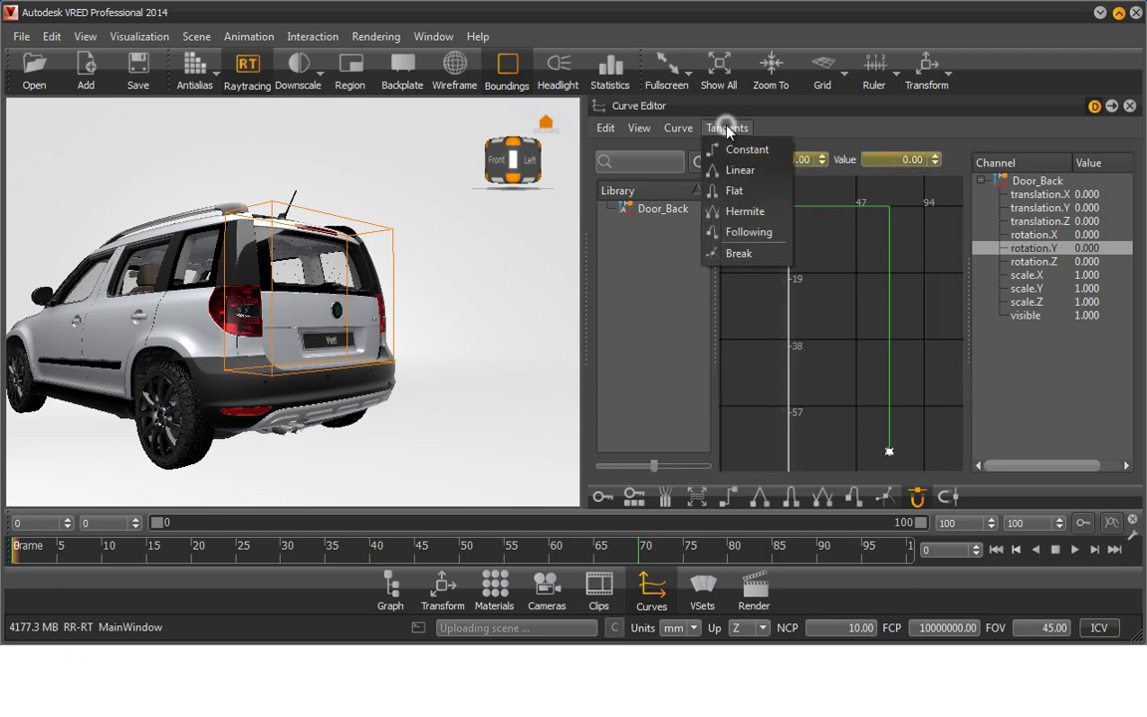
left_click(733, 191)
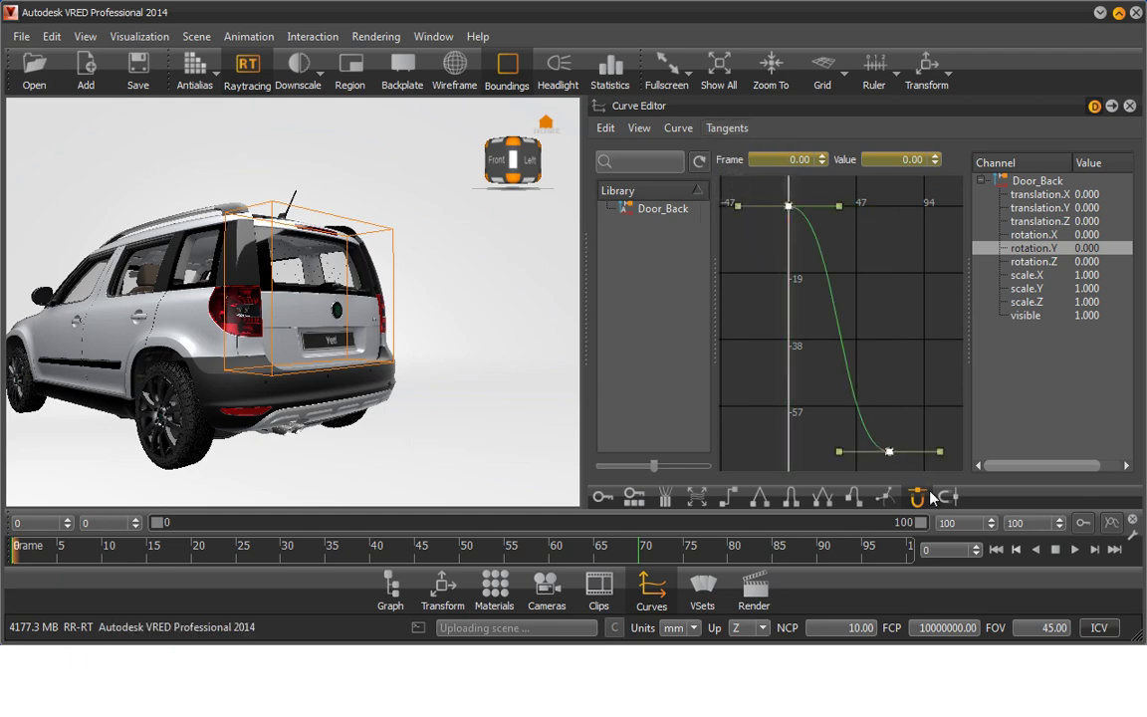
left_click(1074, 550)
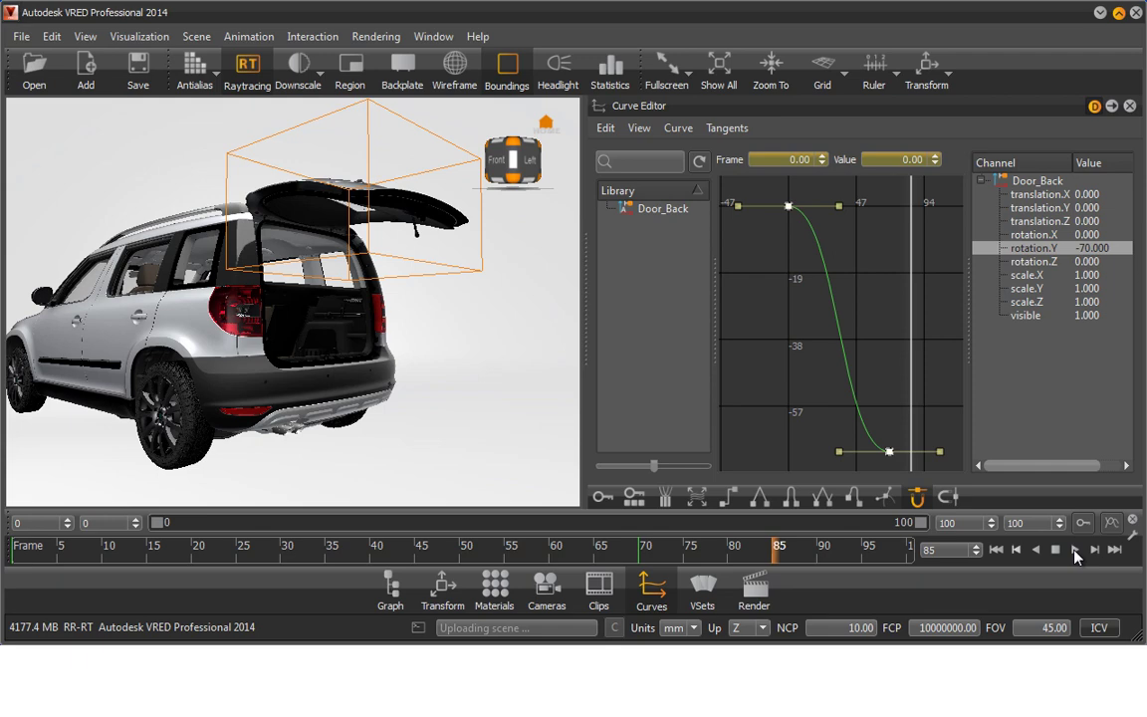
Change the keys to following tangents, replay the opening, and rewind to frame 0.
left_click(1018, 548)
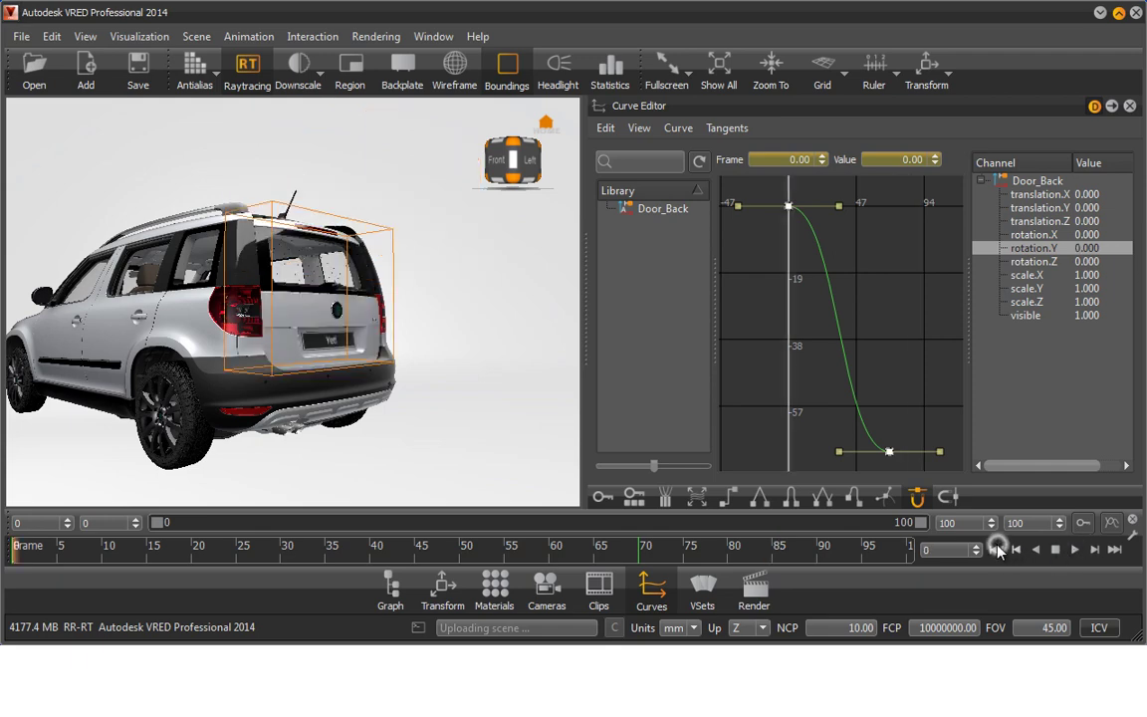
left_click(727, 128)
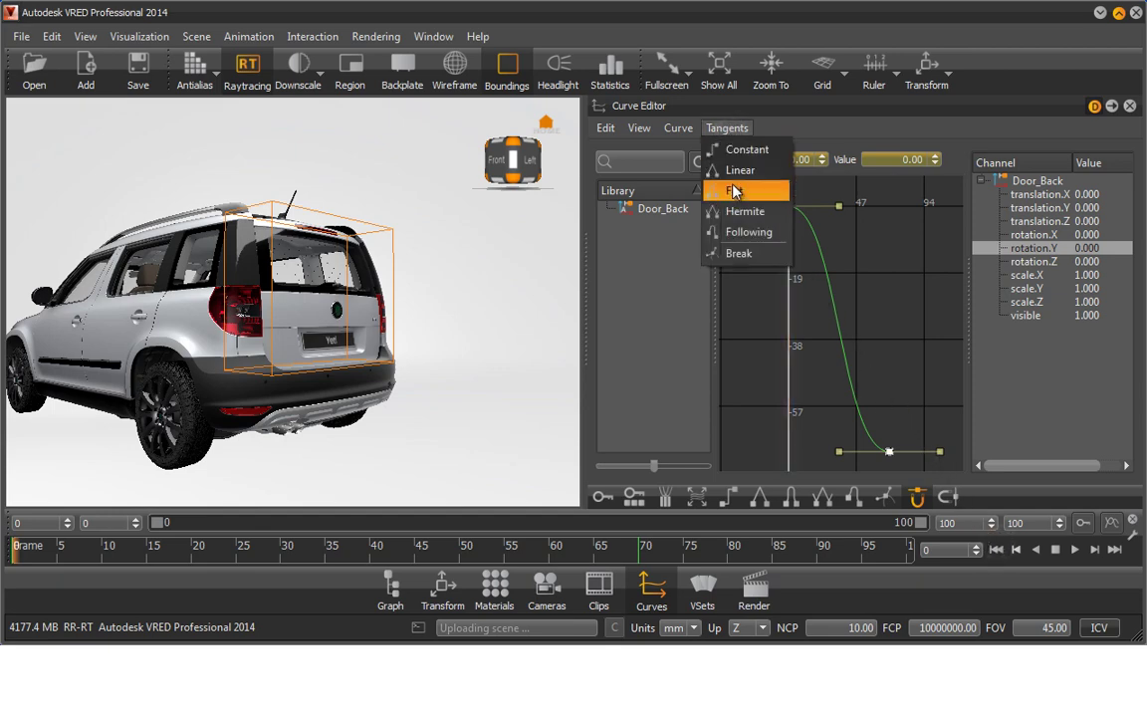
left_click(738, 234)
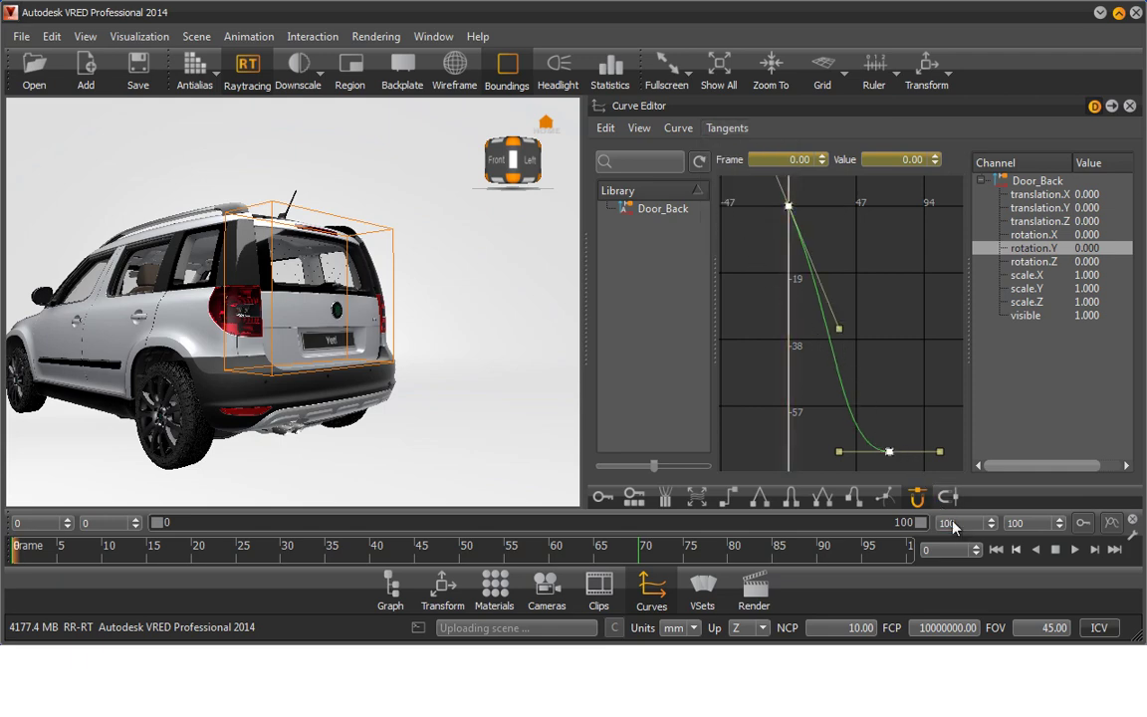
left_click(1075, 549)
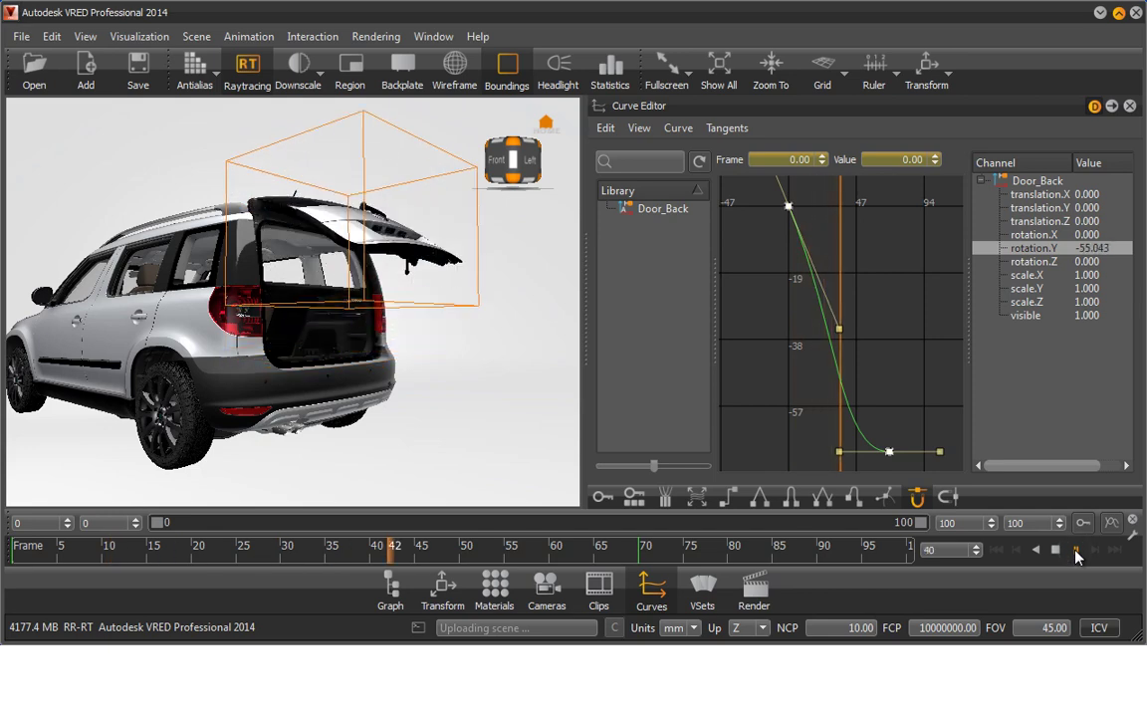
left_click(1075, 549)
left_click(997, 549)
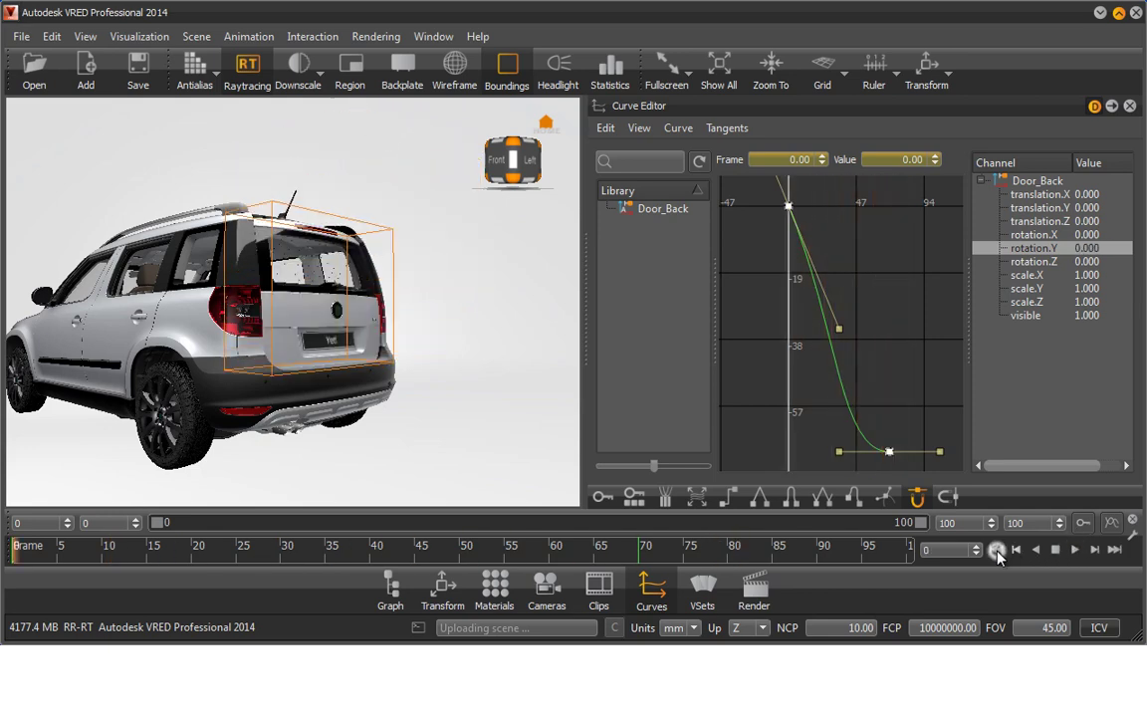